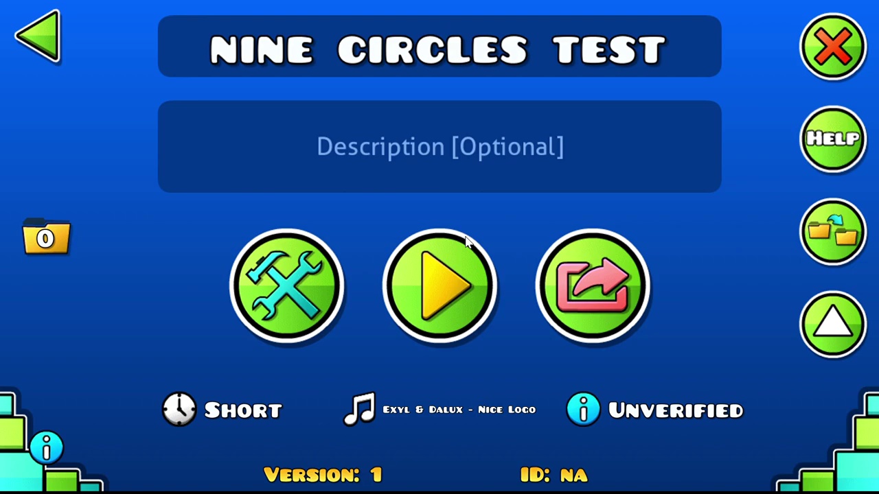
# - Open the NINE CIRCLES TEST level in the editor and look over its slope structures and pulse triggers
pyautogui.click(285, 280)
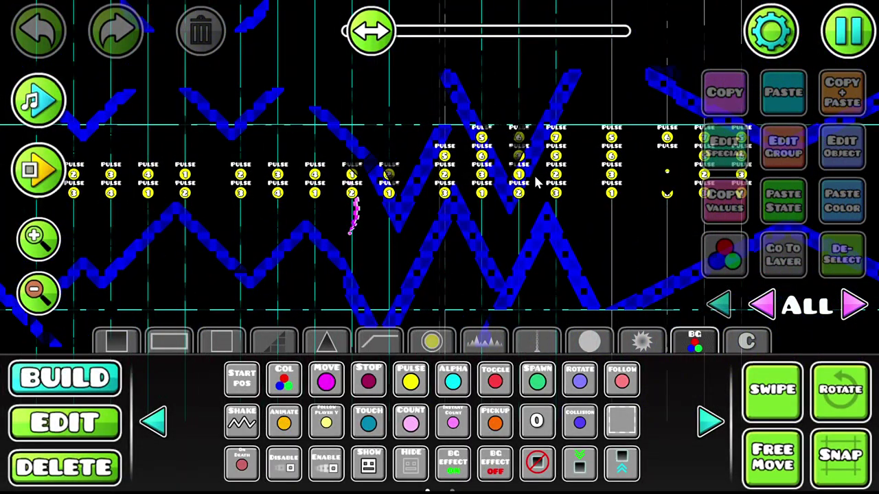
pyautogui.moveTo(280, 195); pyautogui.dragTo(786, 187)
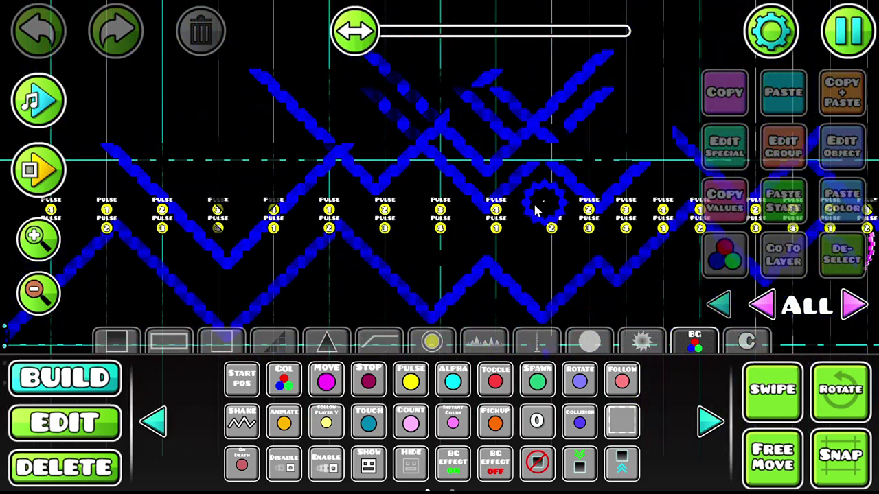
pyautogui.moveTo(404, 167); pyautogui.dragTo(277, 160)
# - Playtest the level from its start, steering the wave between the slope structures through to the end
pyautogui.click(40, 169)
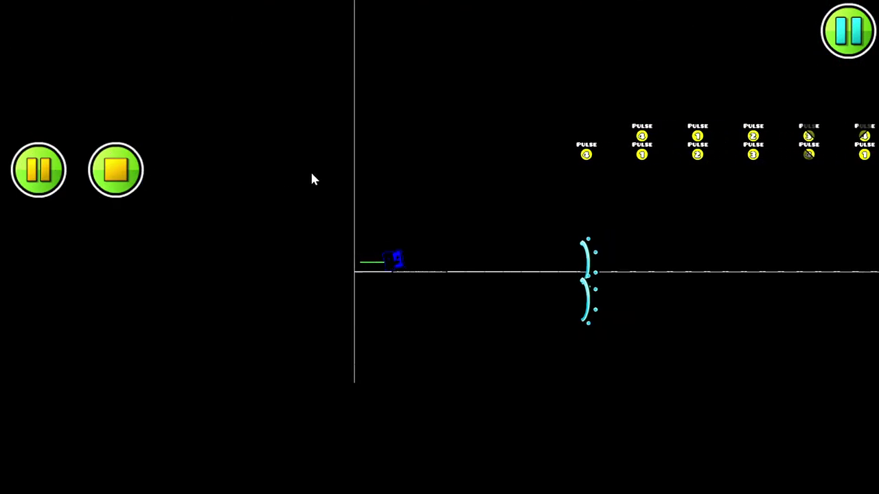
pyautogui.click(321, 173)
pyautogui.click(416, 174)
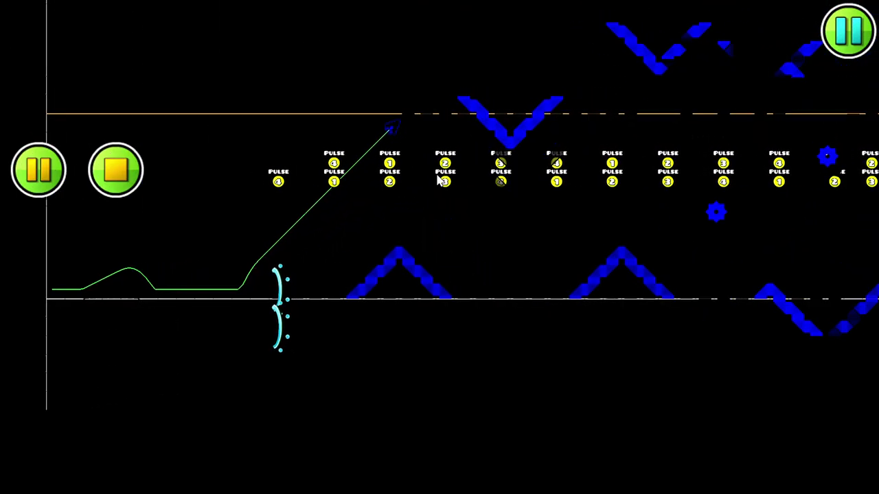
pyautogui.click(449, 175)
pyautogui.click(450, 177)
pyautogui.click(449, 177)
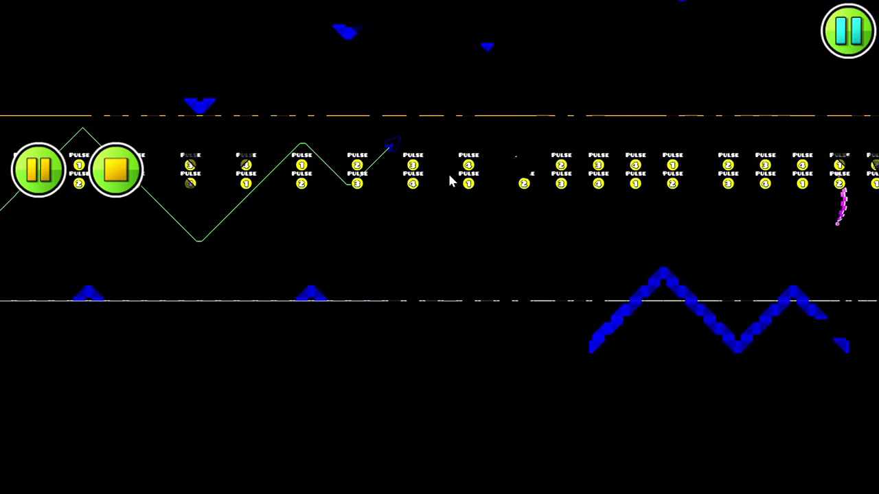
pyautogui.click(450, 177)
pyautogui.click(451, 180)
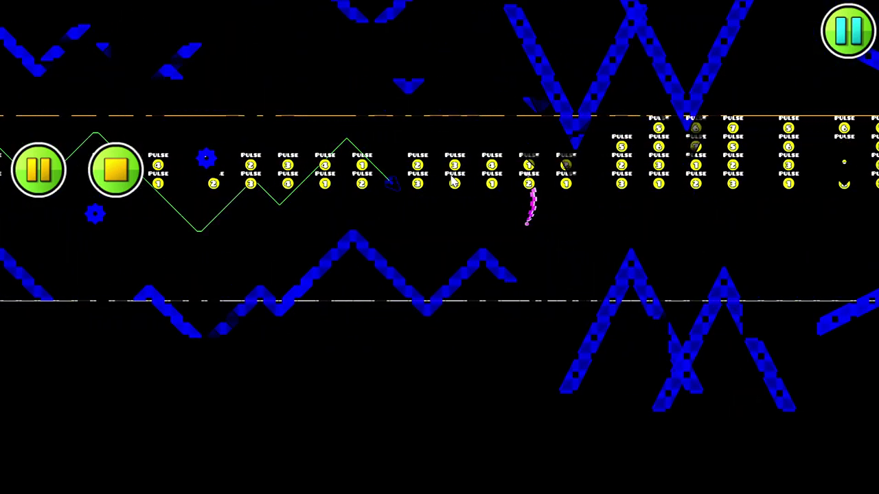
pyautogui.click(452, 180)
pyautogui.click(453, 178)
pyautogui.click(453, 179)
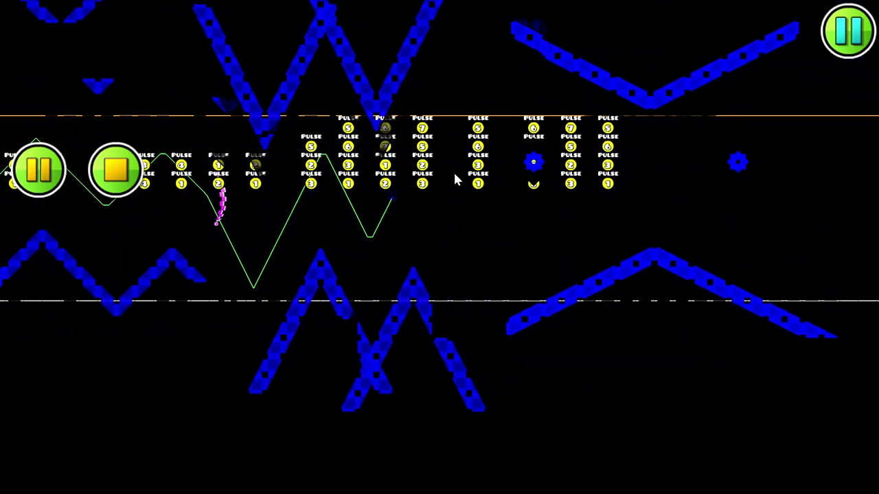
pyautogui.click(454, 179)
pyautogui.click(455, 180)
pyautogui.click(454, 175)
pyautogui.click(455, 177)
pyautogui.click(454, 176)
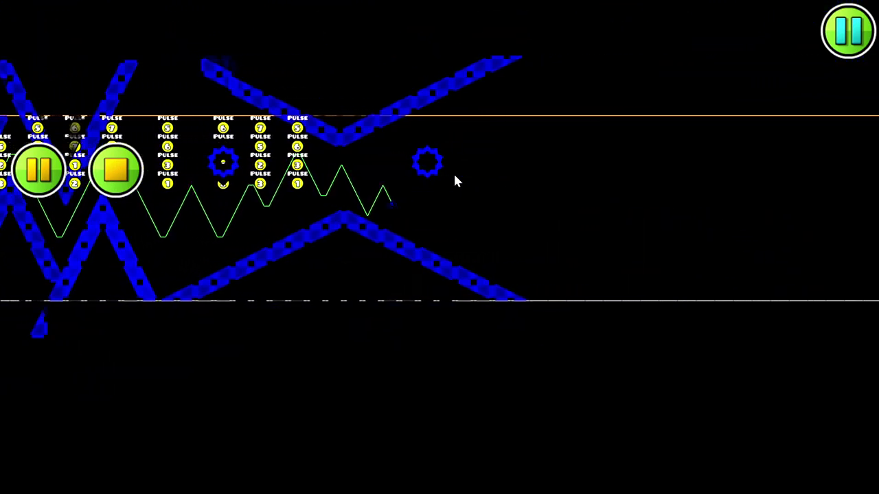
pyautogui.click(455, 177)
pyautogui.click(452, 183)
# - Save and exit NINE CIRCLES TEST, and open the NINE CIRCLES level in the editor
pyautogui.press('Escape')
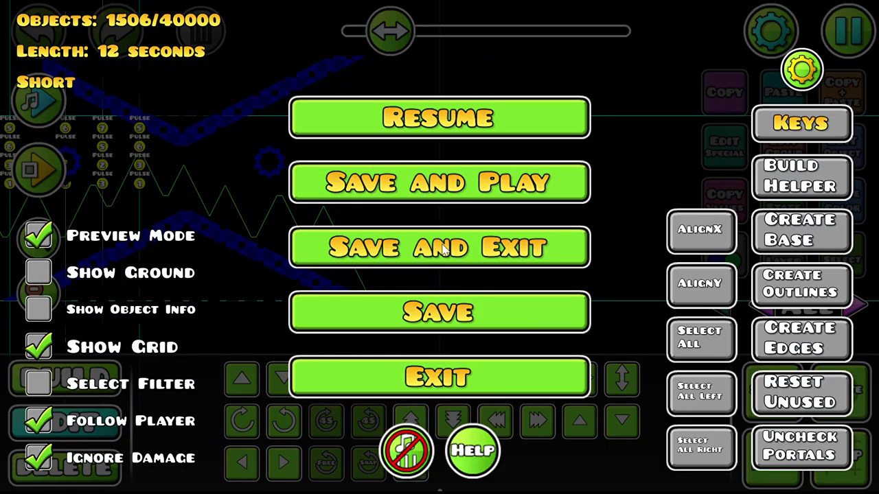
pyautogui.click(444, 251)
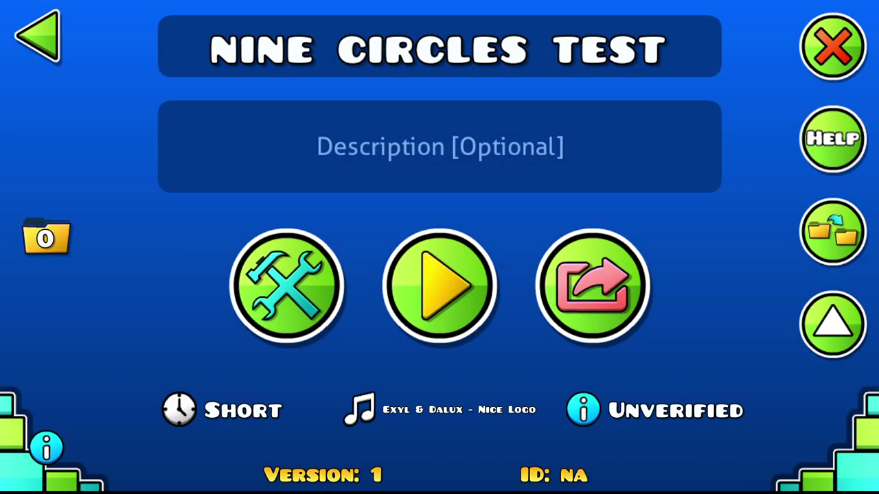
pyautogui.click(55, 45)
pyautogui.scroll(8, 659, 226)
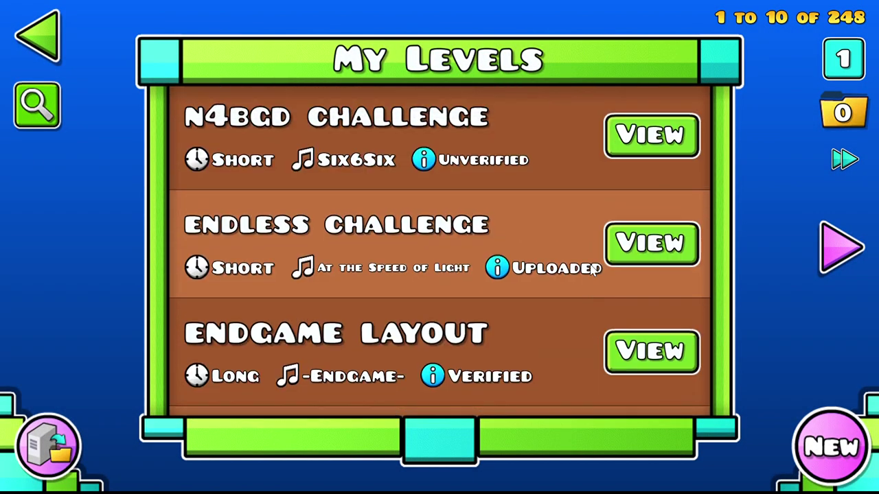
pyautogui.click(649, 139)
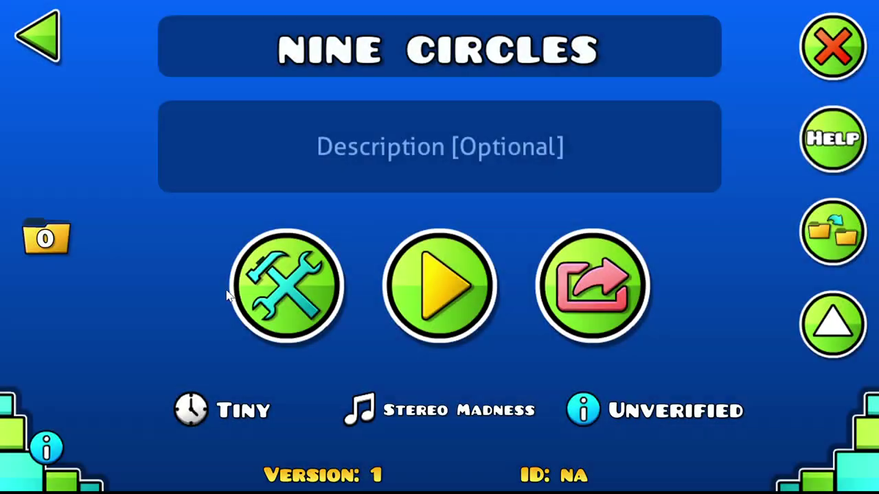
pyautogui.click(284, 281)
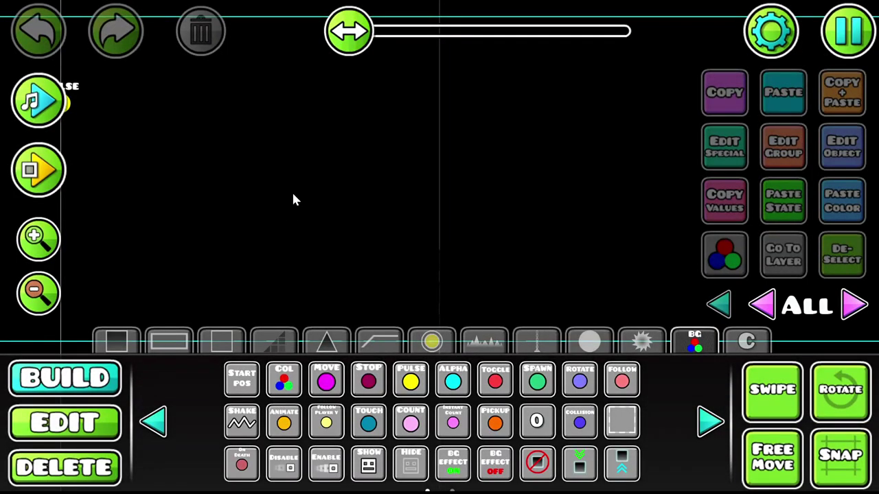
# - Set the level's background colour to light grey
pyautogui.click(82, 450)
pyautogui.click(770, 31)
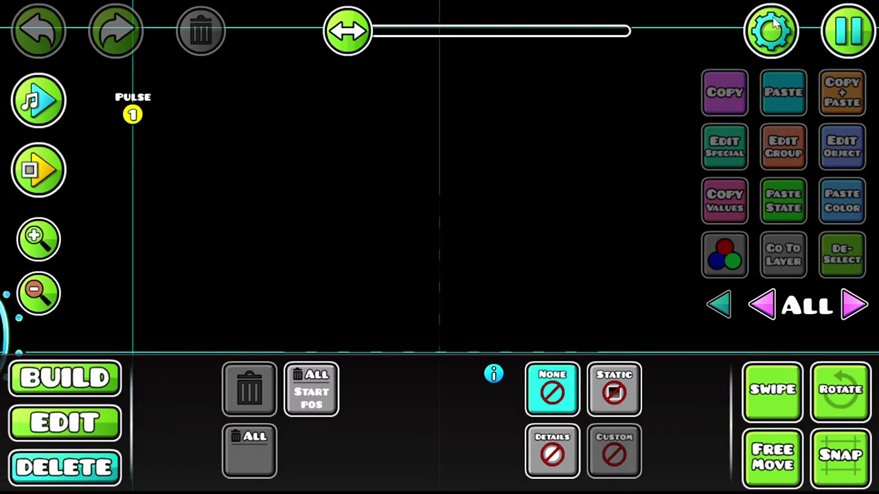
pyautogui.click(221, 98)
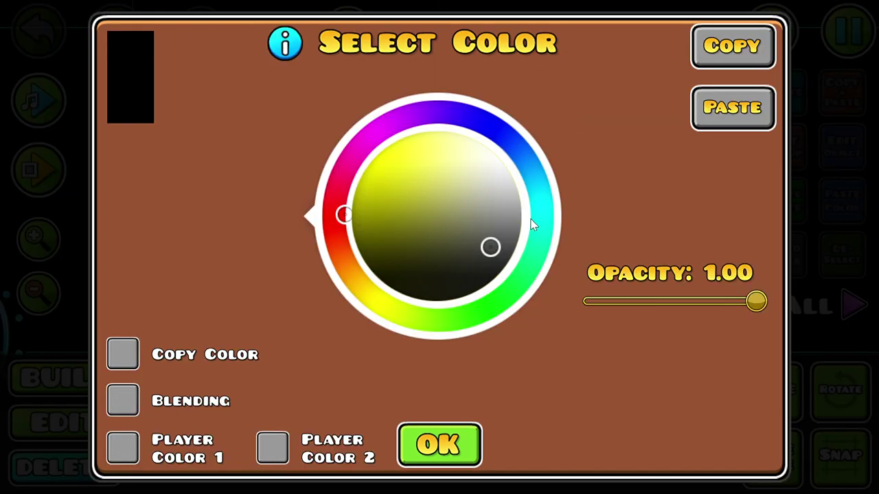
pyautogui.click(511, 178)
pyautogui.click(451, 447)
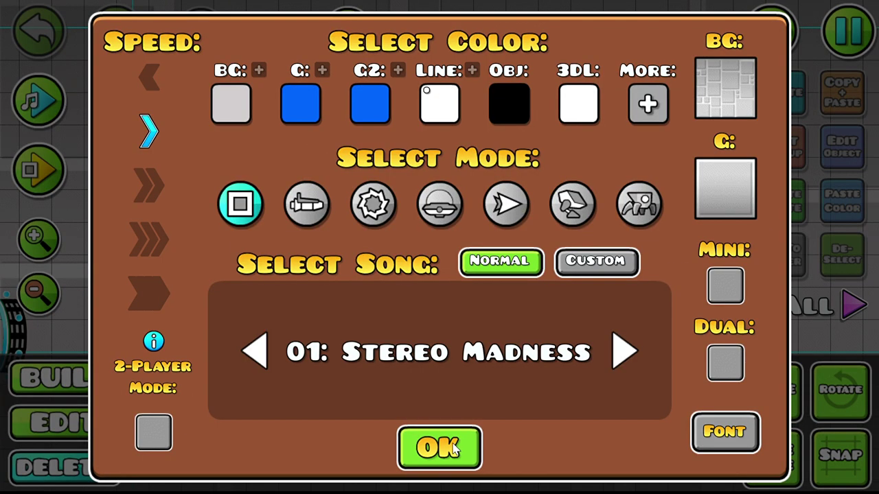
pyautogui.click(453, 448)
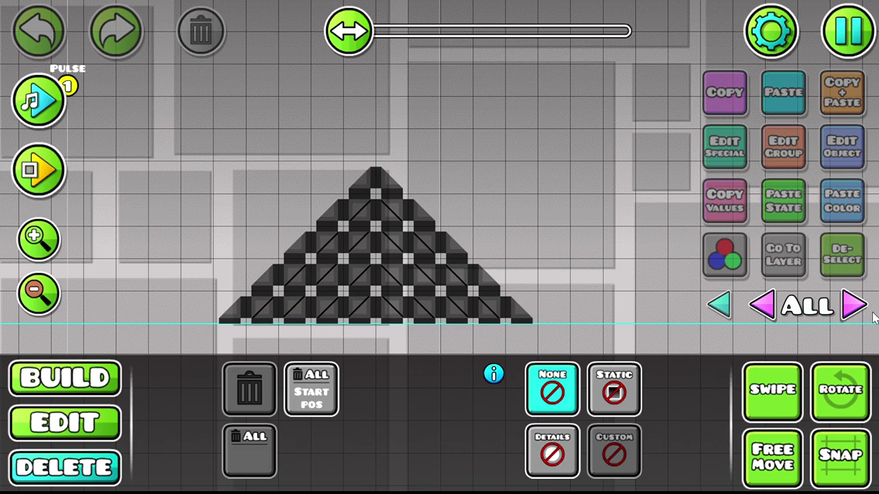
# - Show only editor layer 1 of the slope pyramid
pyautogui.click(853, 309)
pyautogui.click(854, 309)
pyautogui.click(68, 423)
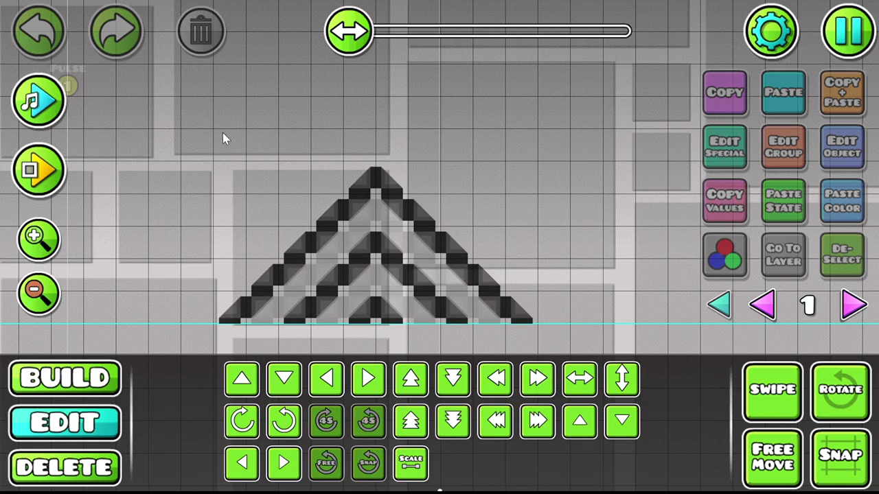
# - Place two interlocking dark slope blocks on the ground line beside the pyramid
pyautogui.press('1')
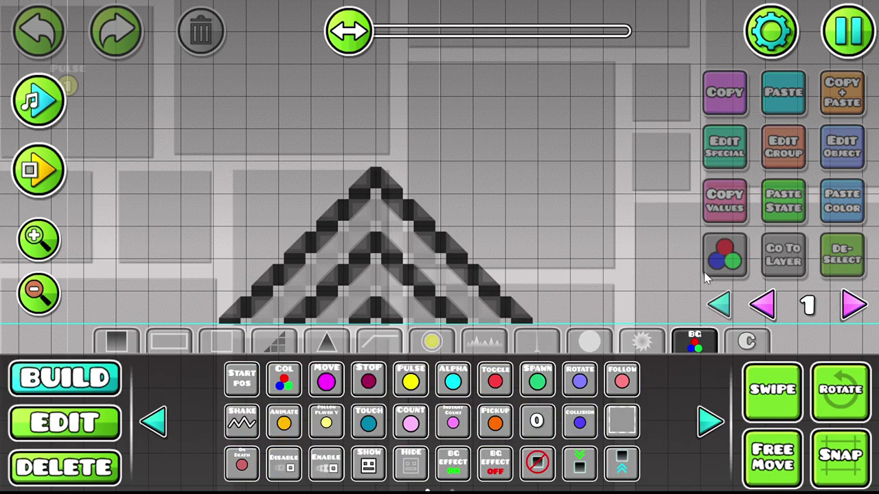
pyautogui.click(278, 343)
pyautogui.click(707, 426)
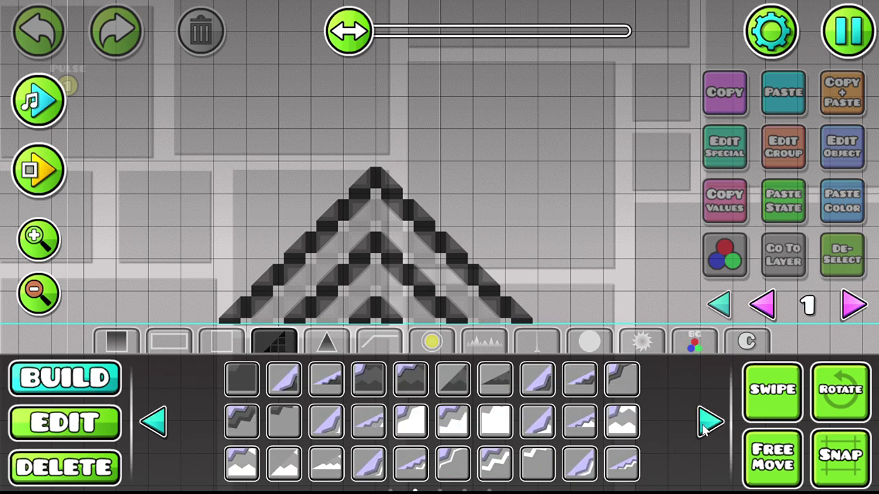
pyautogui.click(707, 426)
pyautogui.click(168, 419)
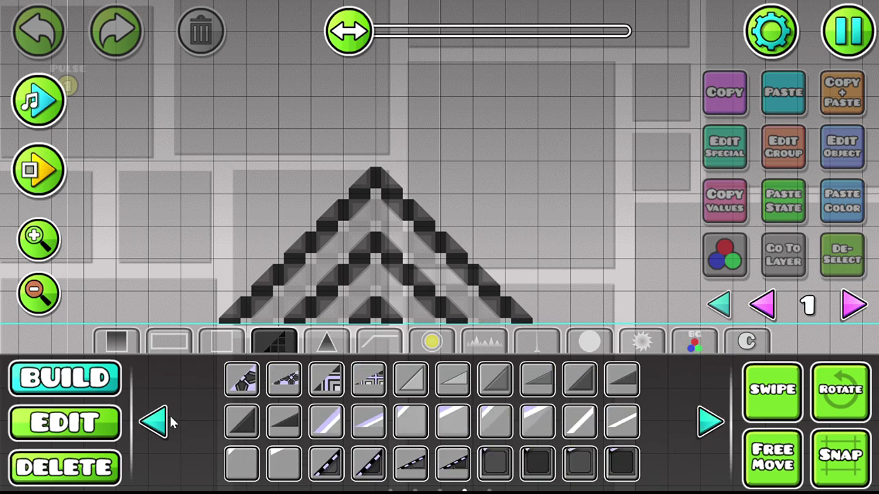
pyautogui.click(532, 387)
pyautogui.click(585, 306)
pyautogui.moveTo(613, 305); pyautogui.dragTo(565, 281)
pyautogui.click(565, 285)
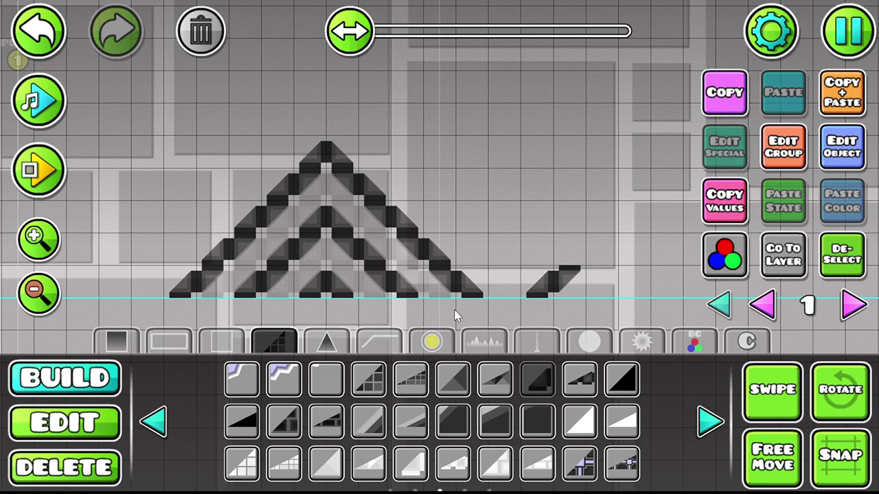
# - Delete the two separate slope blocks beside the pyramid
pyautogui.click(88, 424)
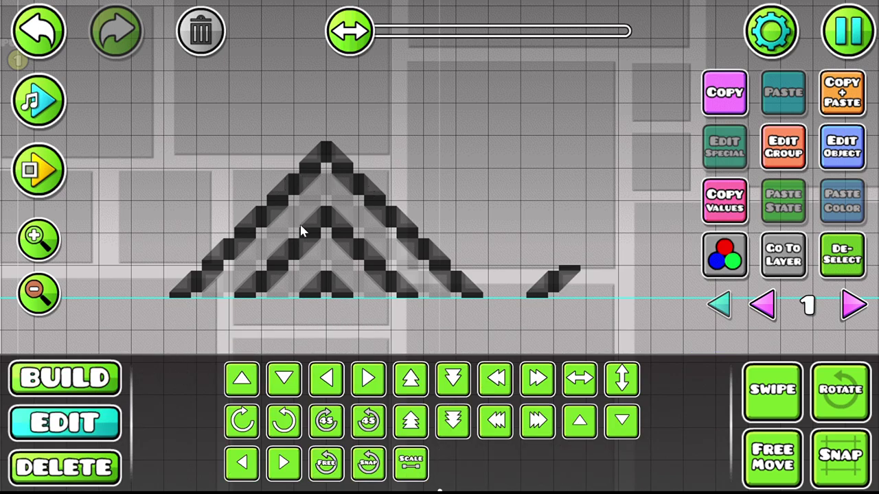
pyautogui.click(103, 468)
pyautogui.click(544, 294)
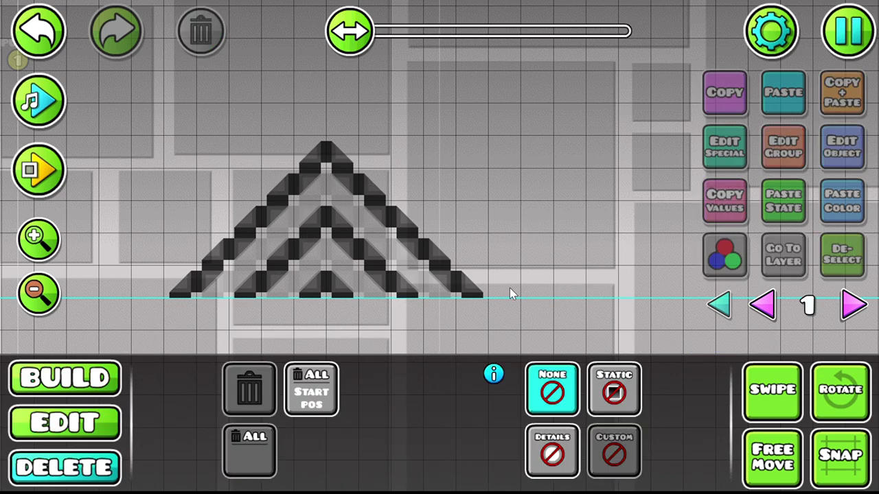
# - Duplicate the small peak at the centre of the pyramid's base and move the copy two grid units down
pyautogui.click(76, 422)
pyautogui.click(770, 382)
pyautogui.moveTo(308, 288); pyautogui.dragTo(345, 291)
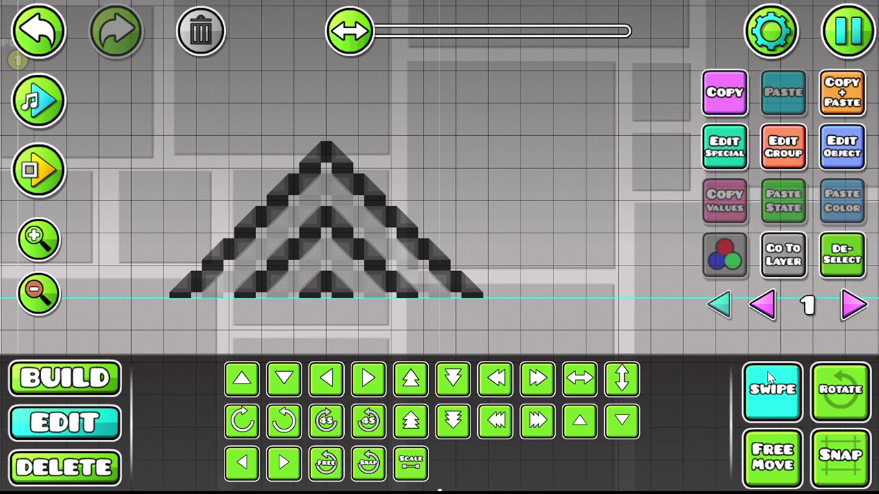
pyautogui.click(767, 373)
pyautogui.click(844, 89)
pyautogui.press('s')
pyautogui.press('s')
pyautogui.moveTo(358, 130); pyautogui.dragTo(331, 24)
# - Delete the duplicated peak below the ground line
pyautogui.click(79, 476)
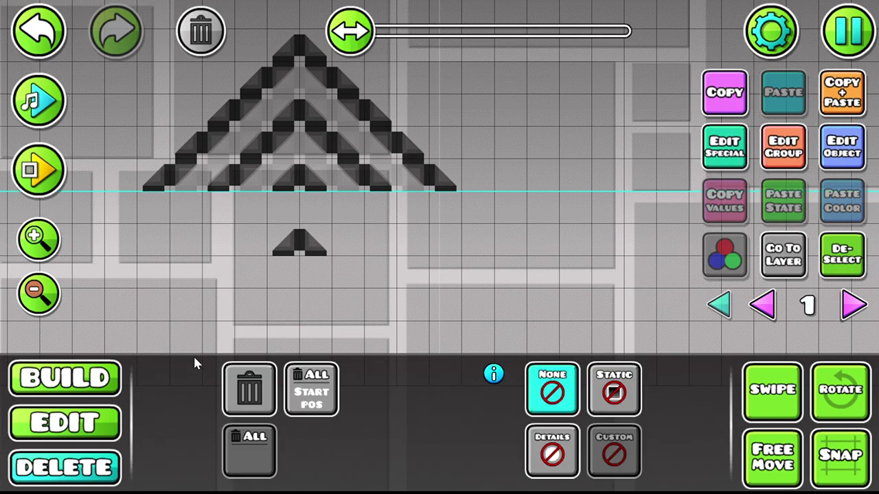
pyautogui.click(289, 244)
pyautogui.click(304, 245)
# - Show only editor layer 2 and select the lowest slope blocks along the left side of its outer chevron
pyautogui.click(75, 422)
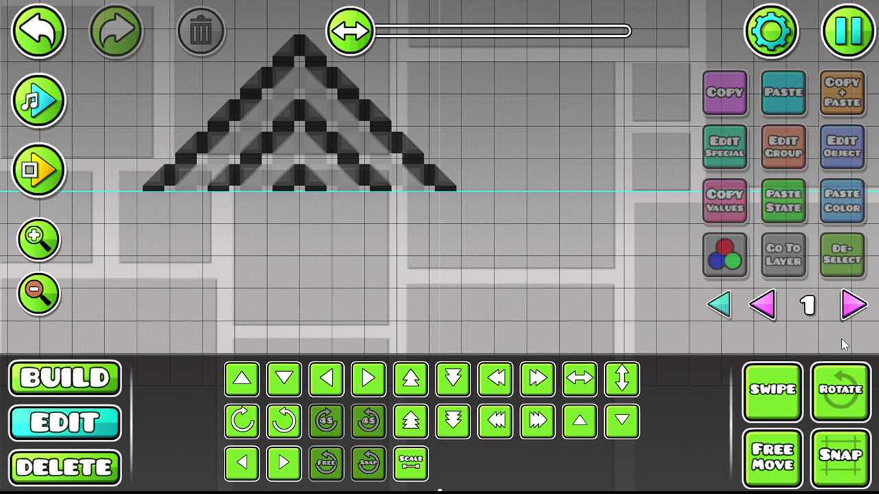
pyautogui.click(852, 304)
pyautogui.moveTo(461, 207); pyautogui.dragTo(510, 249)
pyautogui.click(778, 393)
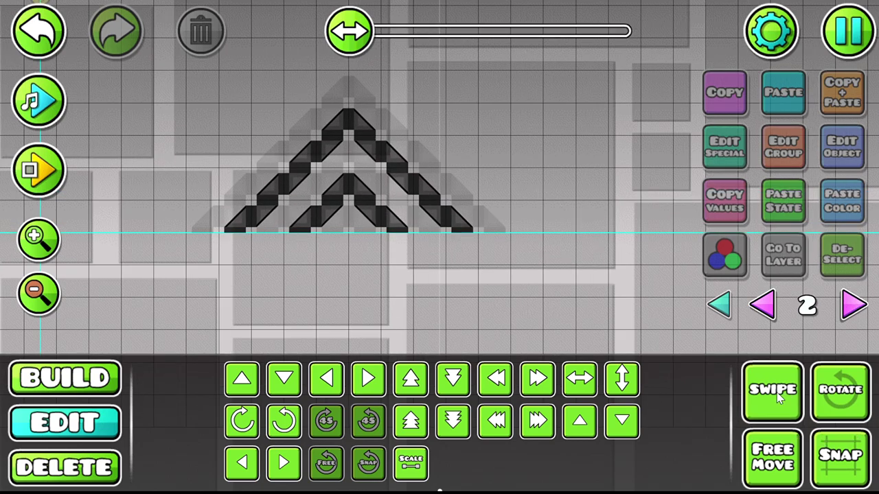
pyautogui.click(773, 392)
pyautogui.moveTo(246, 216); pyautogui.dragTo(265, 196)
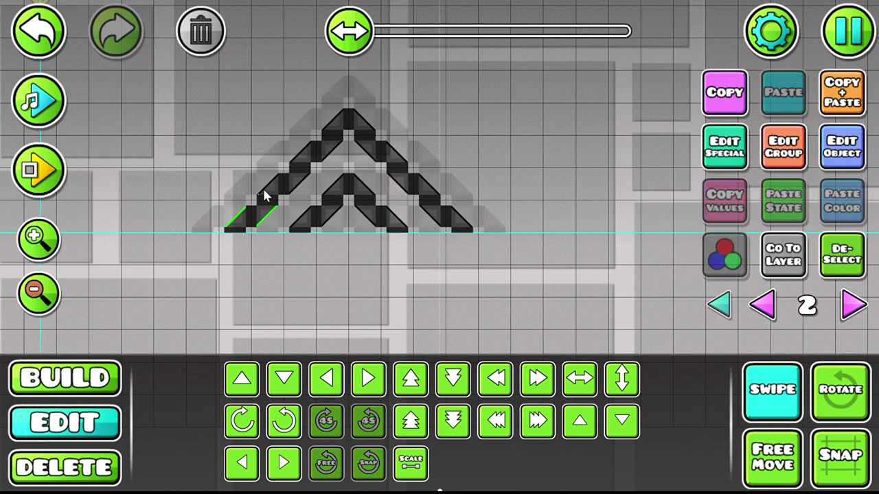
# - Place one outlined slope block from the first page of slope objects beside the pyramid
pyautogui.click(122, 363)
pyautogui.click(164, 419)
pyautogui.click(163, 419)
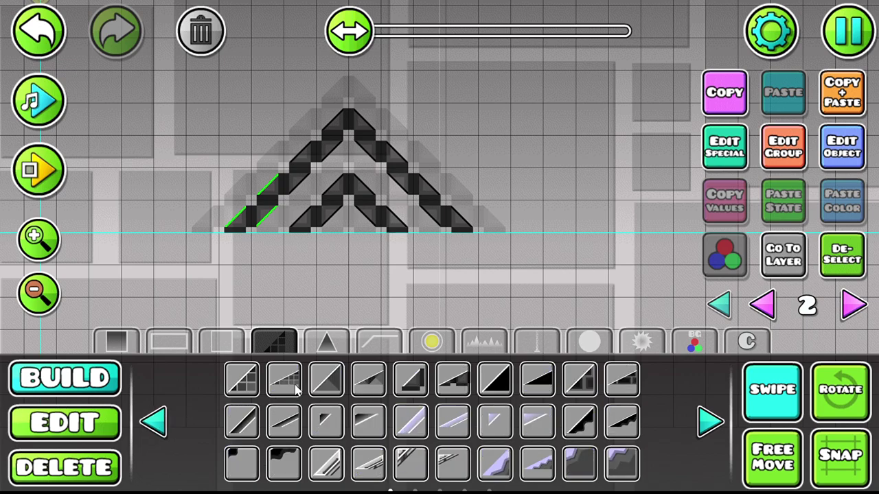
pyautogui.click(411, 379)
pyautogui.click(562, 218)
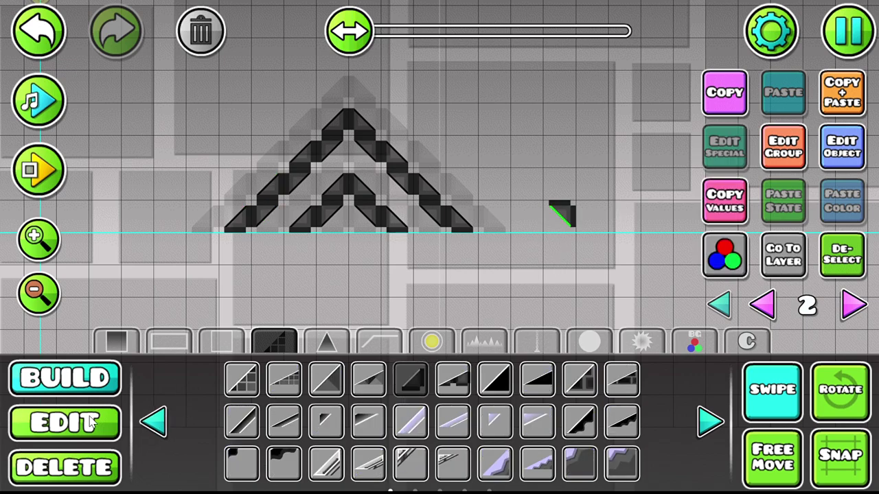
# - Delete the outlined slope block beside the pyramid and turn off swipe selection
pyautogui.click(47, 480)
pyautogui.click(251, 390)
pyautogui.click(745, 374)
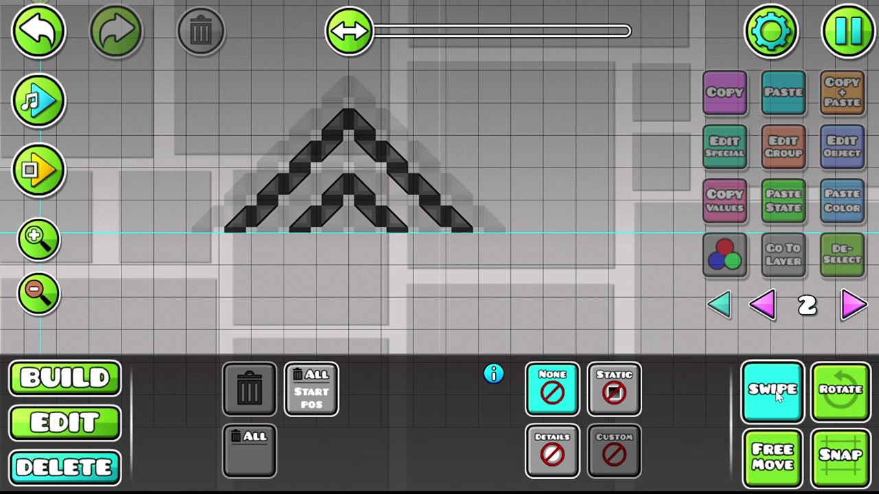
# - Show all editor layers so the whole pyramid and the pulse trigger are displayed
pyautogui.moveTo(364, 211); pyautogui.dragTo(434, 218)
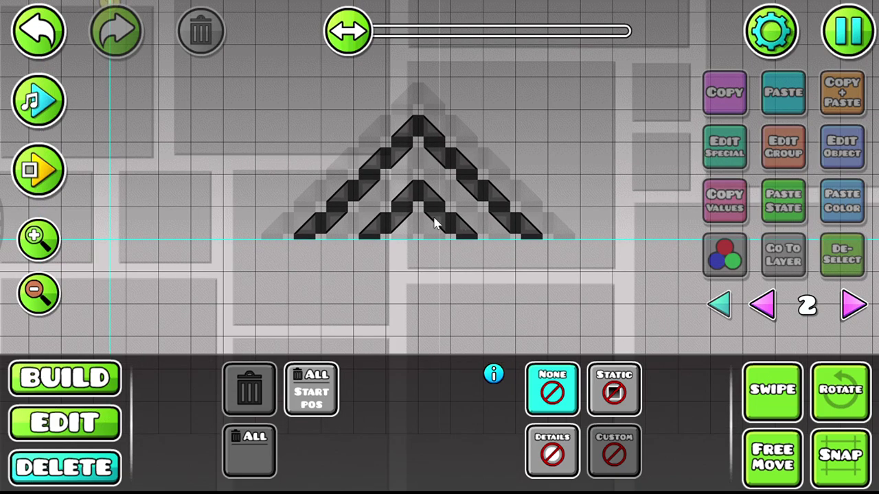
pyautogui.click(762, 304)
pyautogui.click(763, 304)
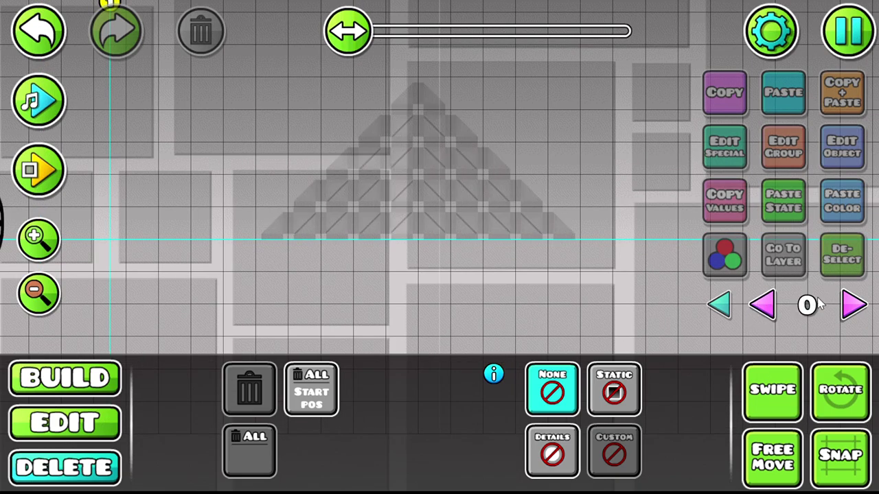
pyautogui.click(763, 308)
pyautogui.moveTo(283, 157); pyautogui.dragTo(313, 256)
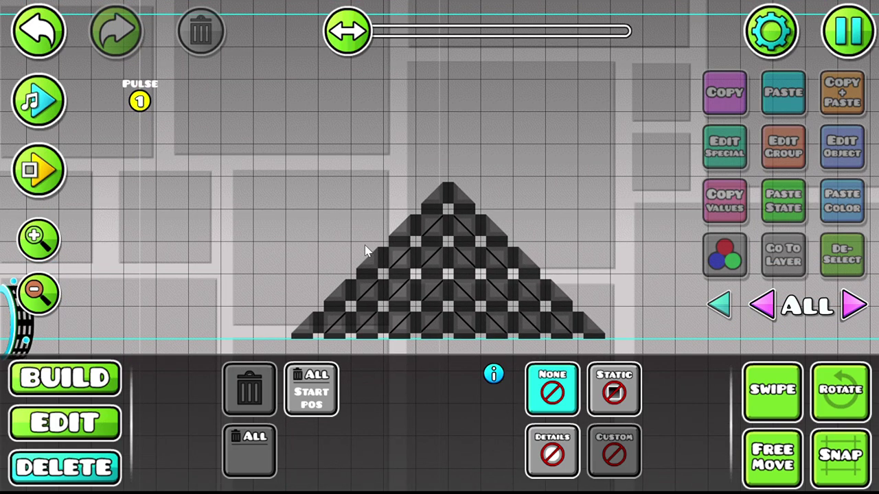
# - Undo the last action and check the group settings of a slope block on the pyramid's outer left edge
pyautogui.hotkey('ctrl', 'z')
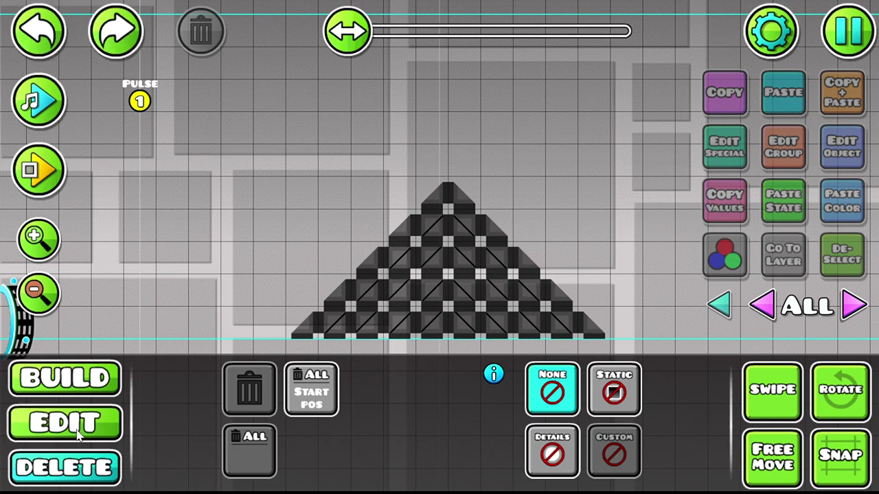
pyautogui.press('2')
pyautogui.click(372, 264)
pyautogui.click(784, 147)
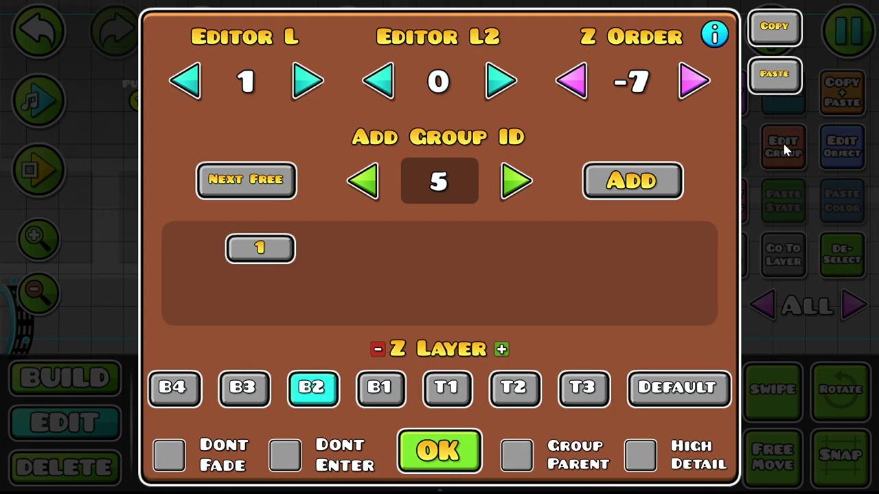
pyautogui.click(415, 448)
# - Check the group settings of the slope block one layer inward from the pyramid's left edge
pyautogui.click(404, 268)
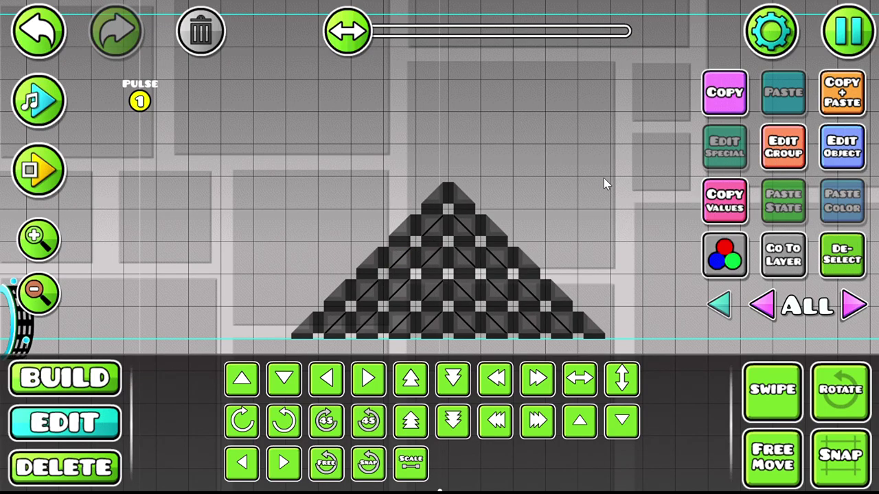
pyautogui.click(787, 138)
pyautogui.click(458, 451)
pyautogui.click(405, 266)
pyautogui.click(789, 150)
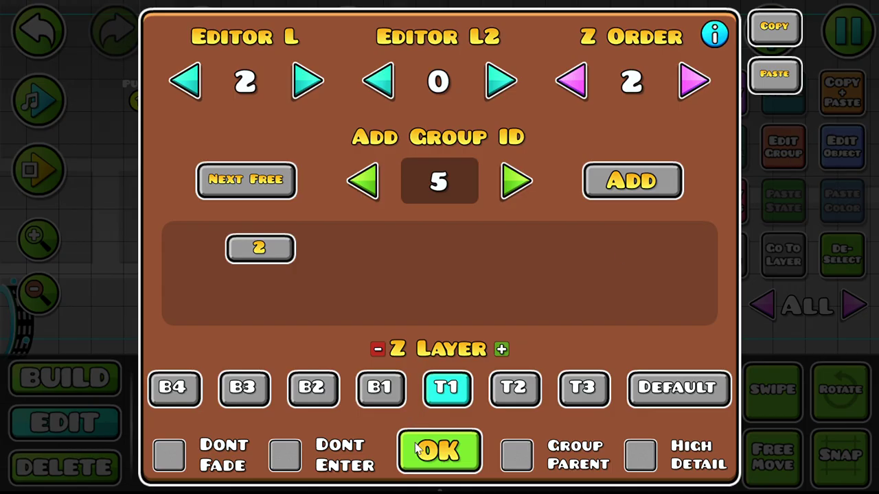
pyautogui.click(438, 452)
# - Check the group settings of the inner slope blocks and the diagonal line near the pyramid's centre
pyautogui.click(426, 287)
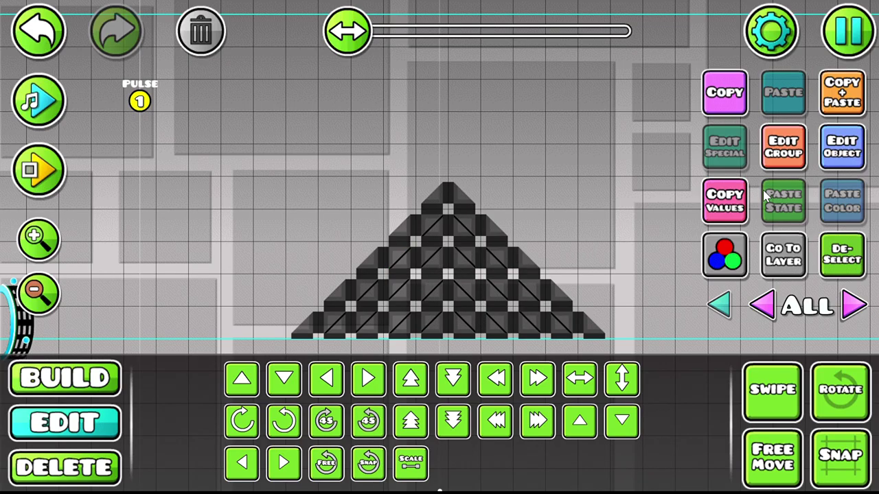
pyautogui.click(783, 147)
pyautogui.click(440, 452)
pyautogui.click(442, 298)
pyautogui.click(783, 147)
pyautogui.click(440, 452)
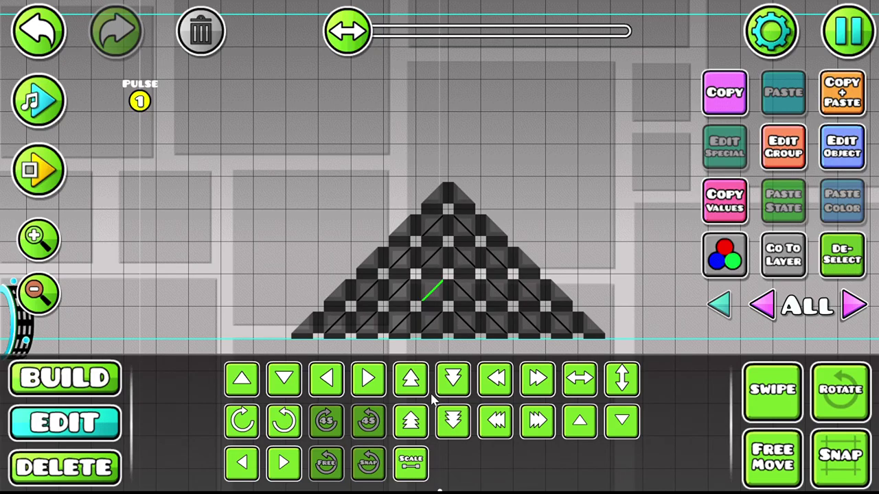
# - Select the innermost pieces in the pyramid's bottom row and check their group settings
pyautogui.click(436, 330)
pyautogui.click(456, 330)
pyautogui.click(601, 225)
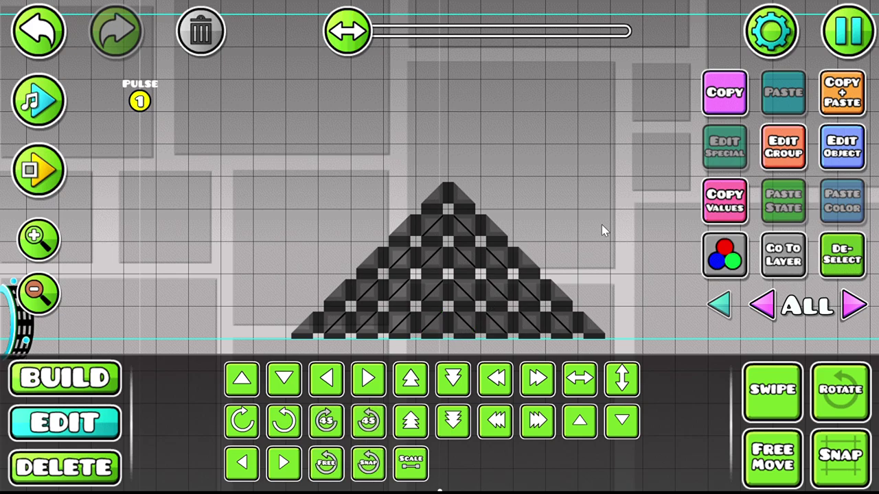
pyautogui.click(464, 332)
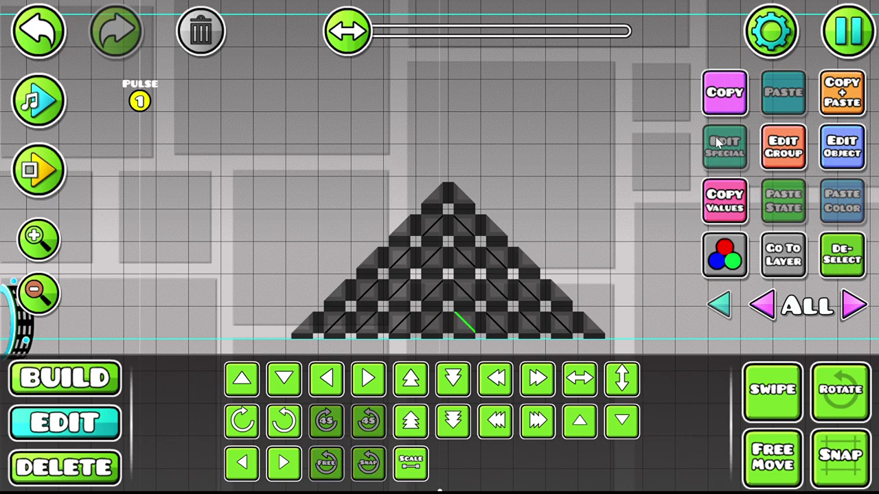
pyautogui.click(455, 325)
pyautogui.click(767, 147)
pyautogui.click(441, 435)
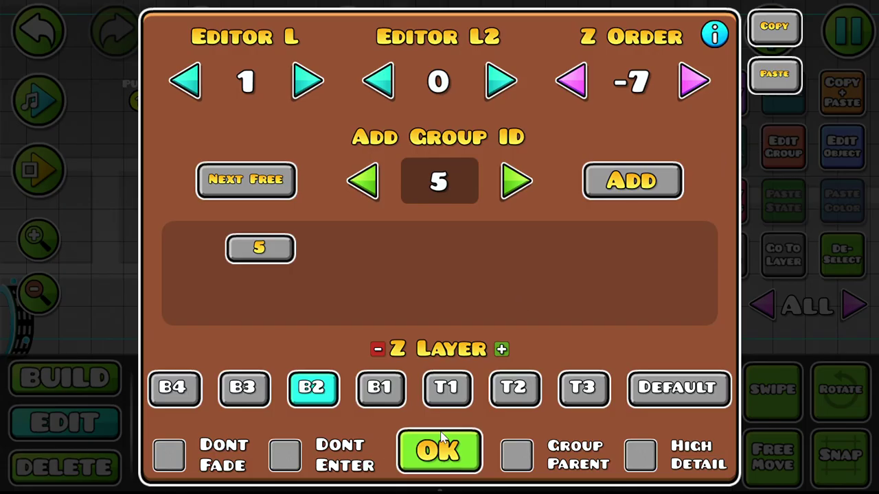
# - Playtest the level past the pyramid and stop to see the effect of the pulse trigger
pyautogui.click(39, 170)
pyautogui.click(313, 200)
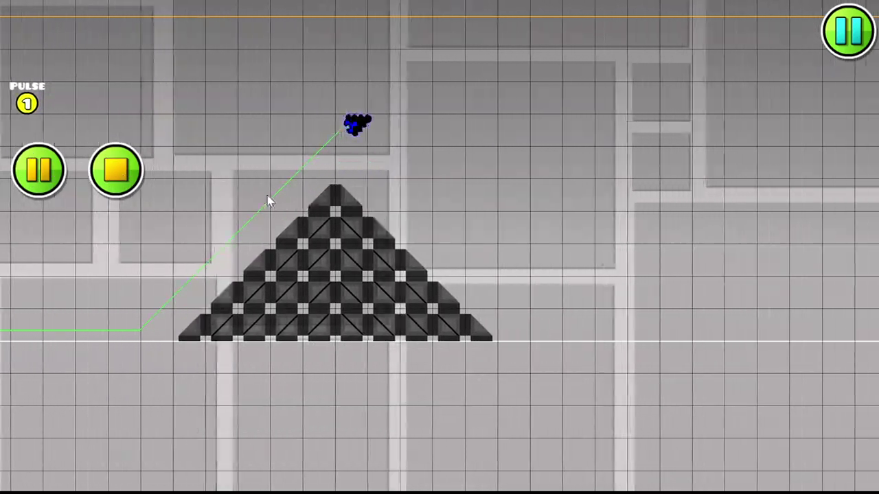
pyautogui.click(125, 171)
# - Darken the green colour of the group 1 pulse trigger and playtest the level
pyautogui.moveTo(181, 182); pyautogui.dragTo(626, 187)
pyautogui.click(260, 103)
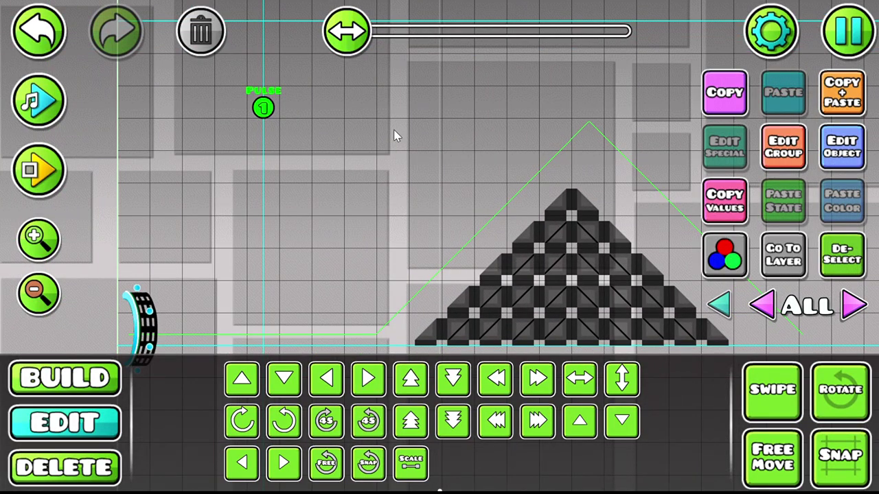
pyautogui.click(839, 147)
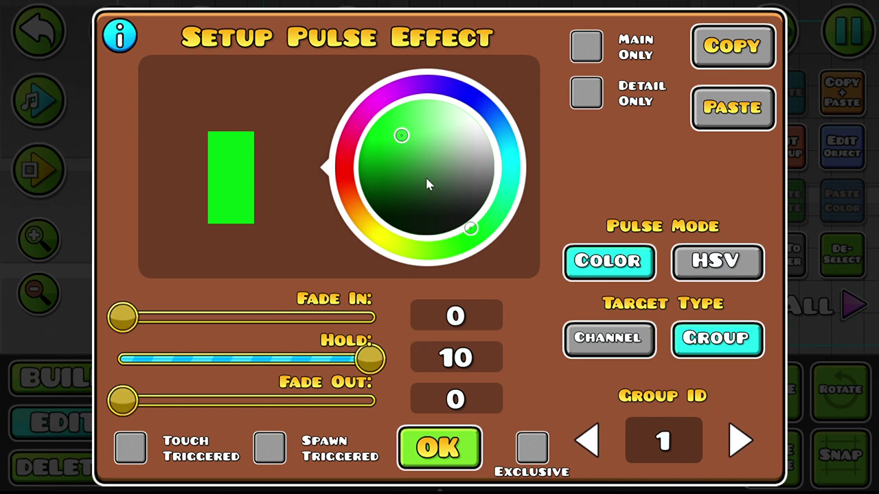
pyautogui.moveTo(426, 184); pyautogui.dragTo(369, 149)
pyautogui.click(446, 450)
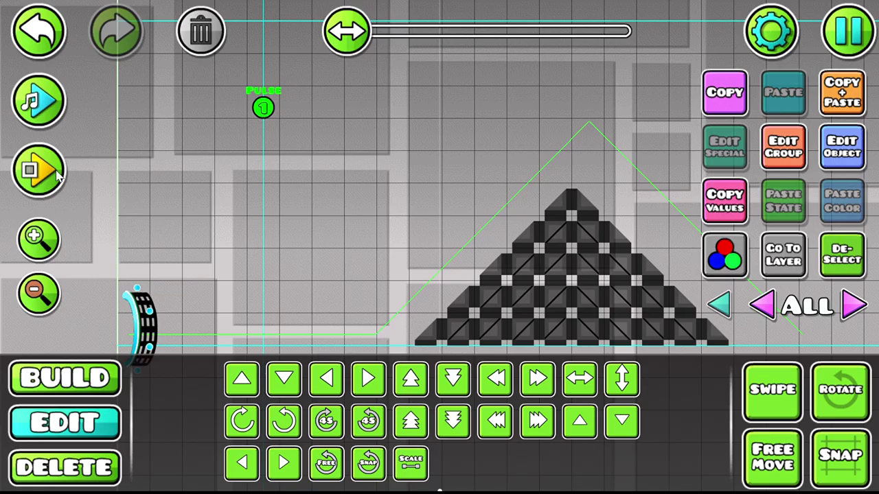
pyautogui.click(55, 171)
pyautogui.moveTo(391, 309); pyautogui.dragTo(134, 166)
pyautogui.click(135, 170)
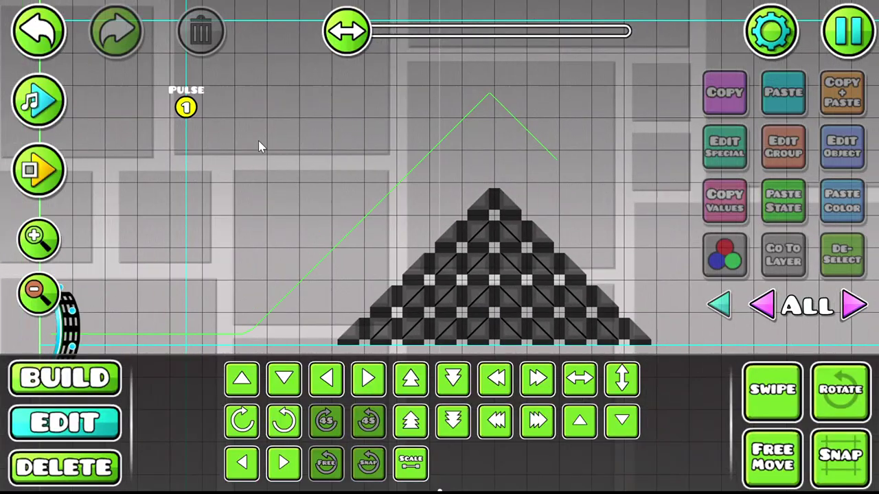
# - Try the Channel target type on the green pulse trigger and playtest the level again
pyautogui.click(187, 103)
pyautogui.click(839, 147)
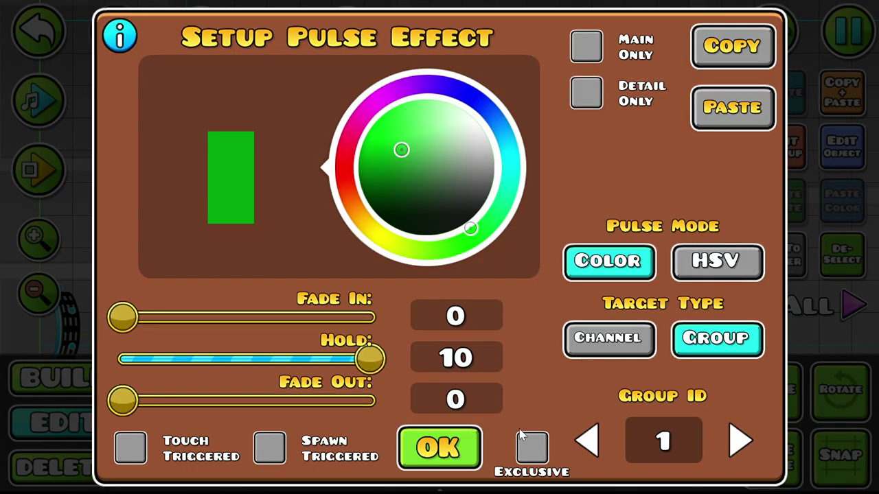
pyautogui.click(608, 337)
pyautogui.click(439, 448)
pyautogui.click(38, 168)
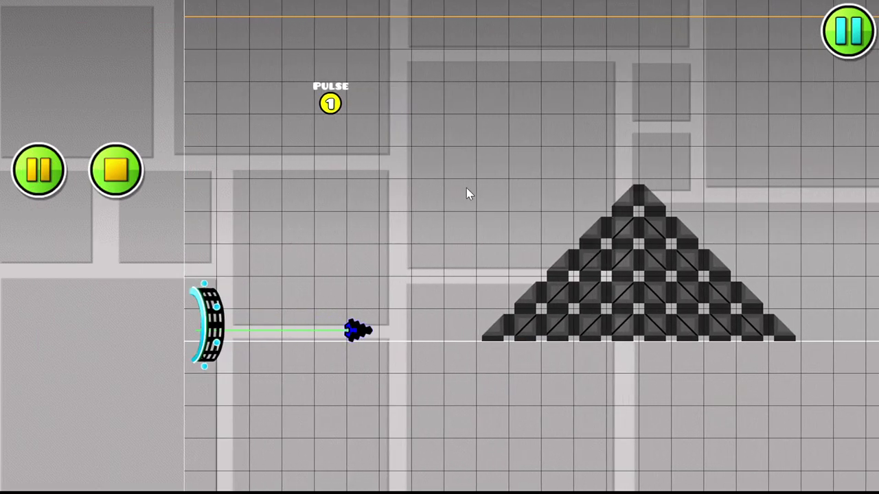
pyautogui.moveTo(467, 192); pyautogui.dragTo(433, 275)
pyautogui.click(125, 170)
# - Save and exit the Nine Circles level, and open the Nine Circles Test level in the editor
pyautogui.moveTo(261, 175); pyautogui.dragTo(518, 189)
pyautogui.press('Escape')
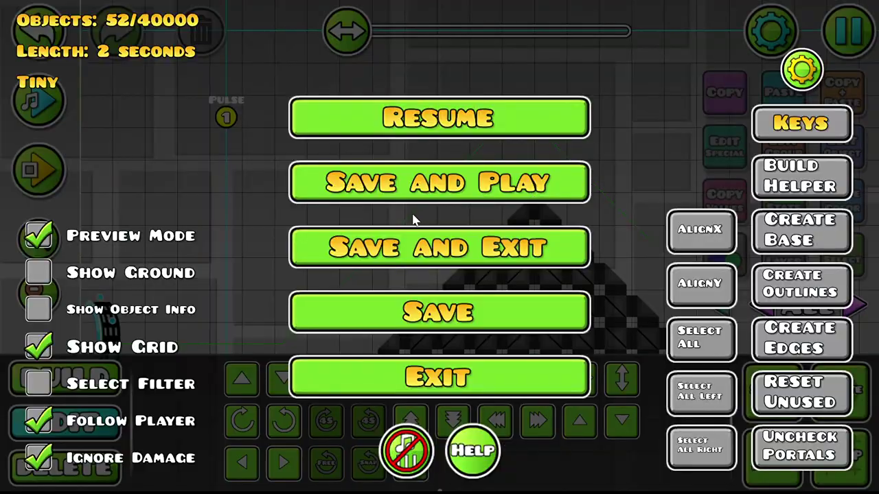
pyautogui.click(427, 251)
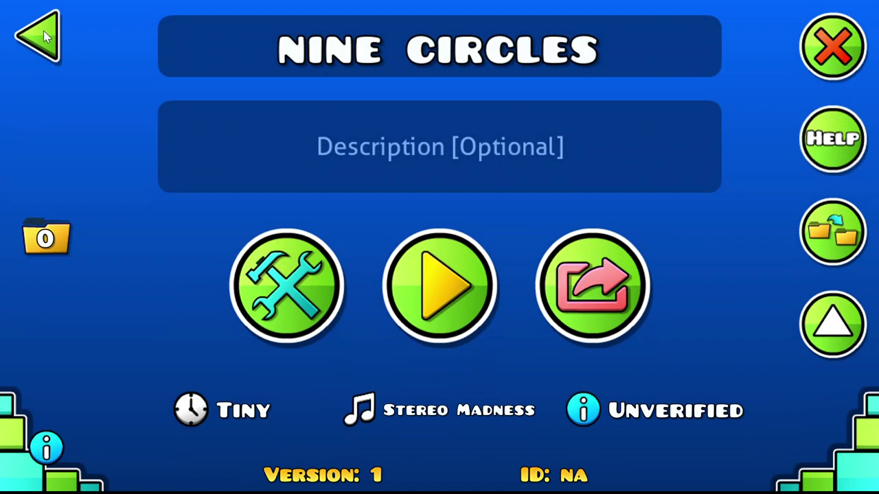
pyautogui.click(41, 33)
pyautogui.scroll(-10, 642, 320)
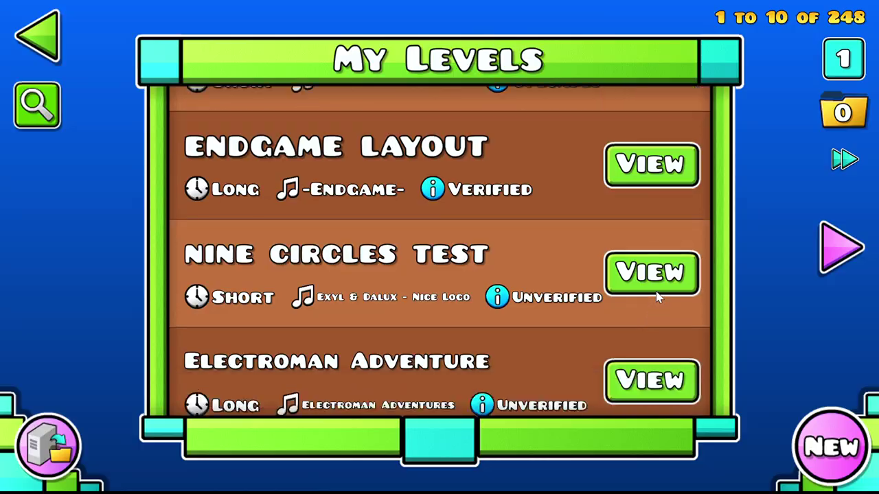
pyautogui.click(654, 287)
pyautogui.click(307, 273)
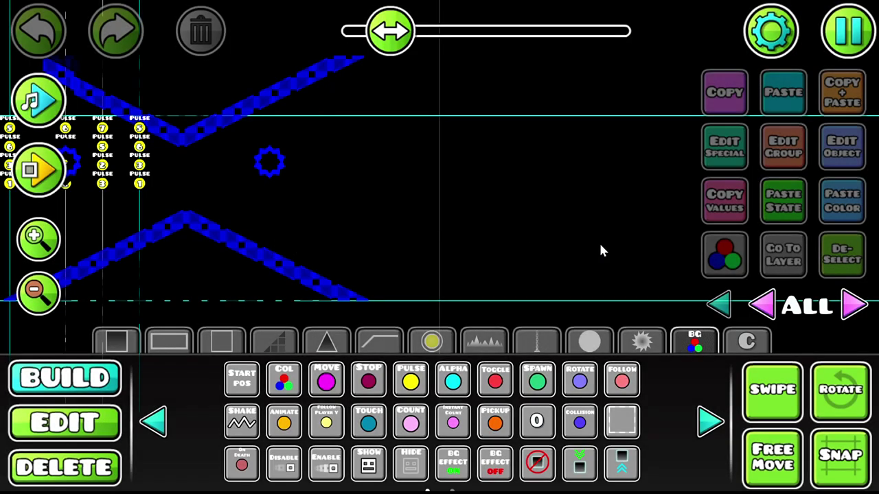
# - Select the group 2 pulse trigger in the first trigger column of the test level and add it to the custom objects
pyautogui.moveTo(185, 230); pyautogui.dragTo(508, 216)
pyautogui.moveTo(206, 219); pyautogui.dragTo(824, 210)
pyautogui.press('2')
pyautogui.click(97, 194)
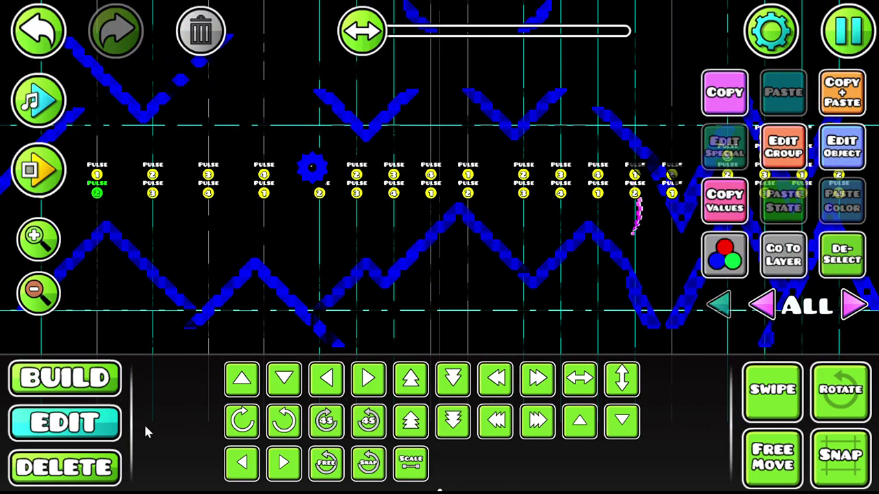
pyautogui.click(93, 395)
pyautogui.click(748, 343)
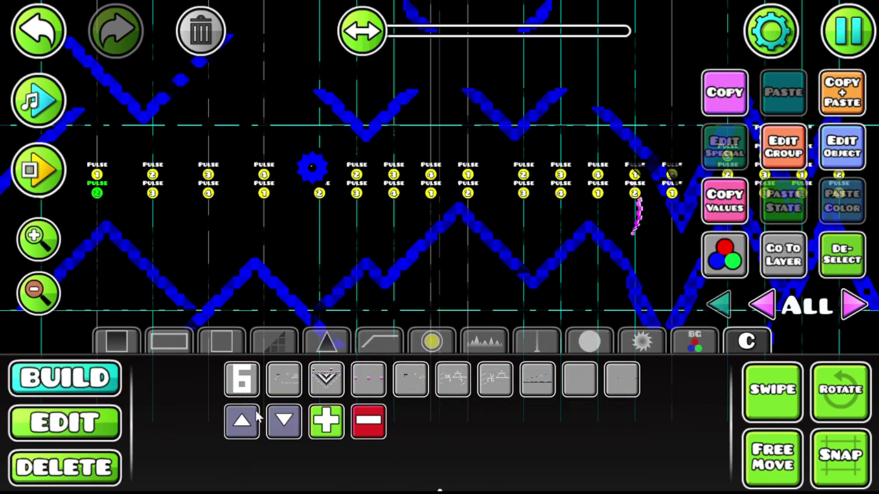
pyautogui.click(332, 426)
# - Save and exit the Nine Circles Test level and return to the Nine Circles level's editor
pyautogui.click(867, 31)
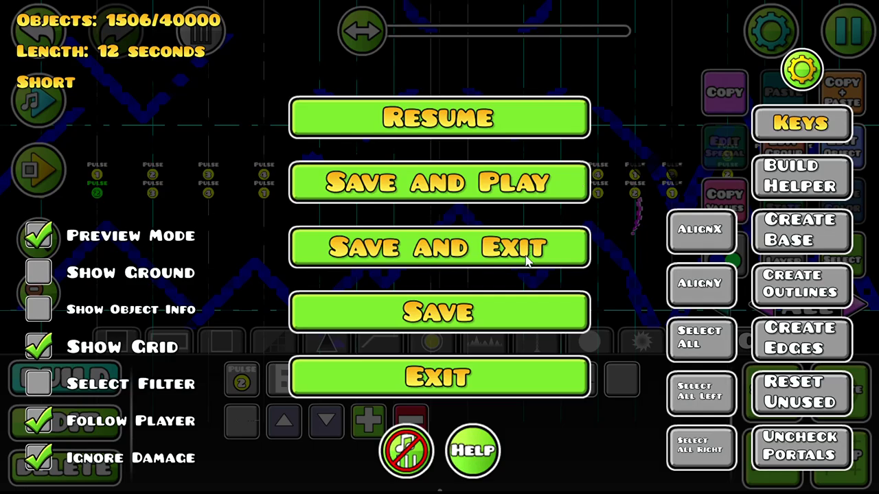
pyautogui.click(486, 269)
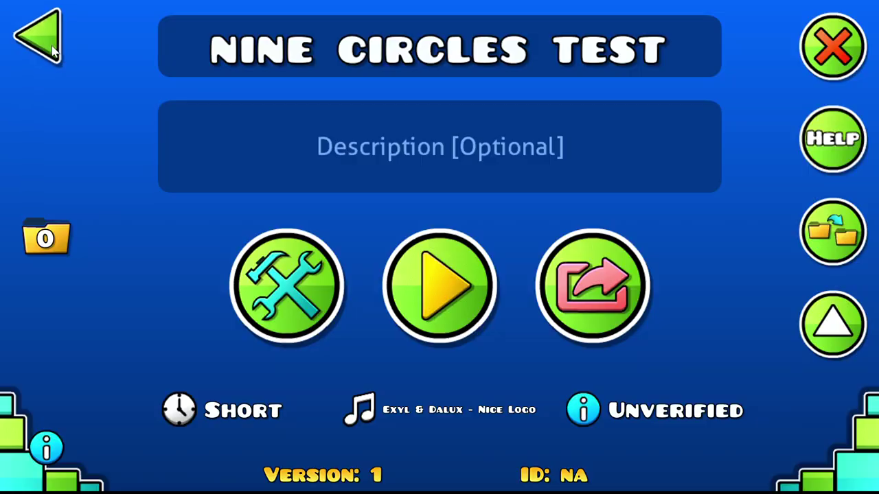
pyautogui.press('Escape')
pyautogui.scroll(5, 656, 268)
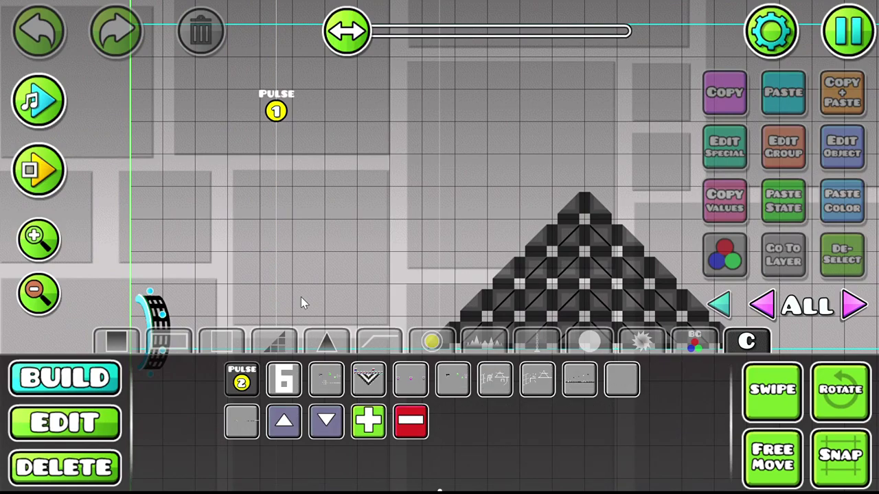
# - Place the custom group 2 pulse trigger before the pyramid and delete the old group 1 pulse trigger
pyautogui.click(339, 176)
pyautogui.click(98, 467)
pyautogui.click(262, 114)
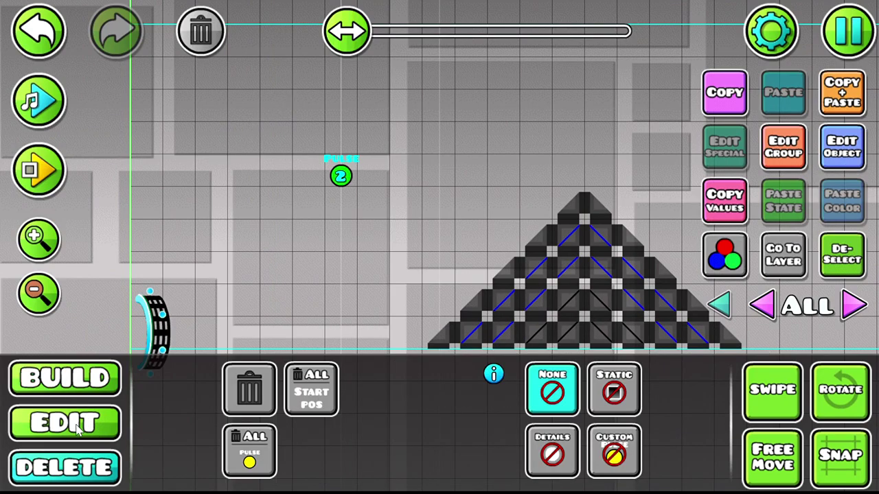
# - Set the blue pulse trigger's target group ID to 1 and review its pulse settings
pyautogui.click(66, 423)
pyautogui.click(842, 147)
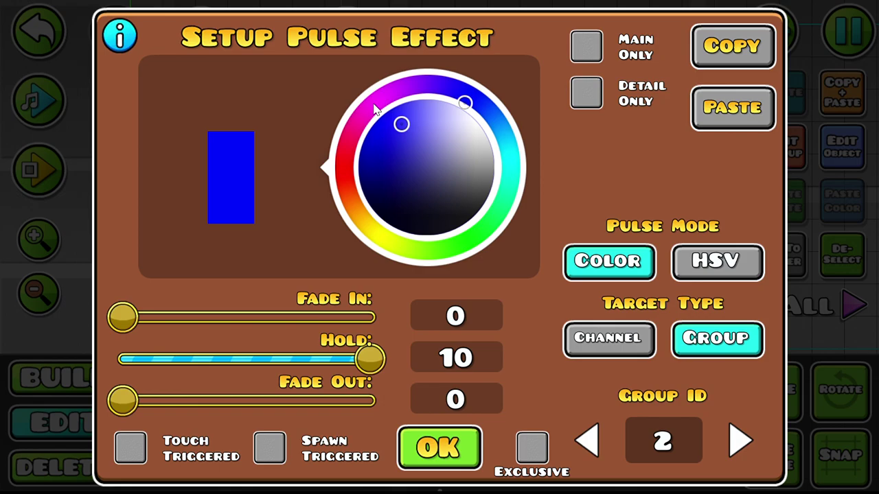
pyautogui.click(587, 440)
pyautogui.click(440, 448)
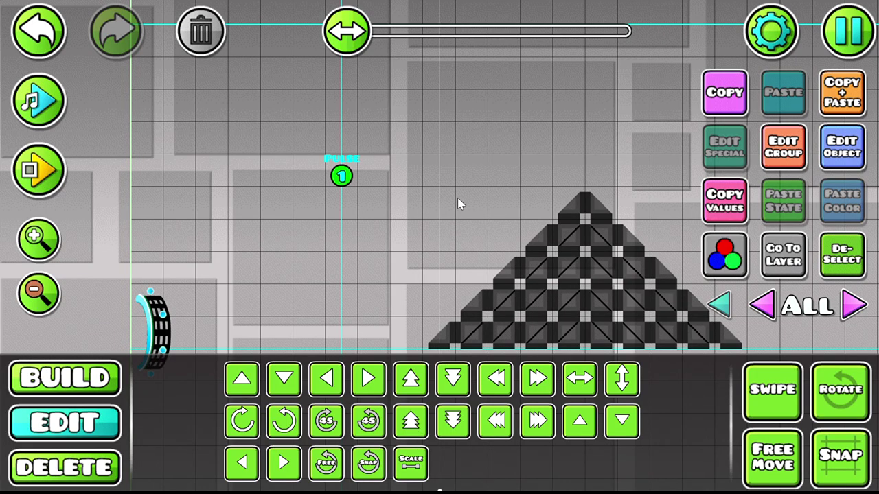
pyautogui.click(850, 153)
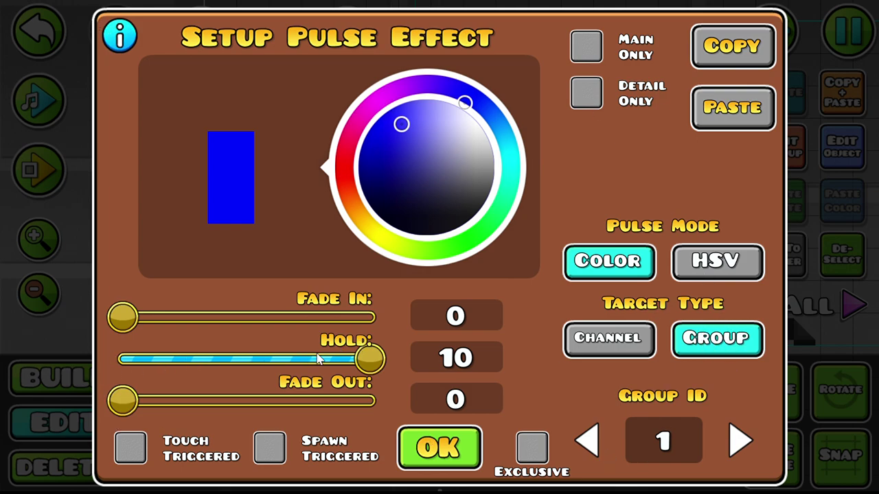
pyautogui.click(431, 464)
# - Playtest the level with the blue pulse trigger targeting group 1, and stop past the pyramid
pyautogui.click(45, 175)
pyautogui.click(300, 213)
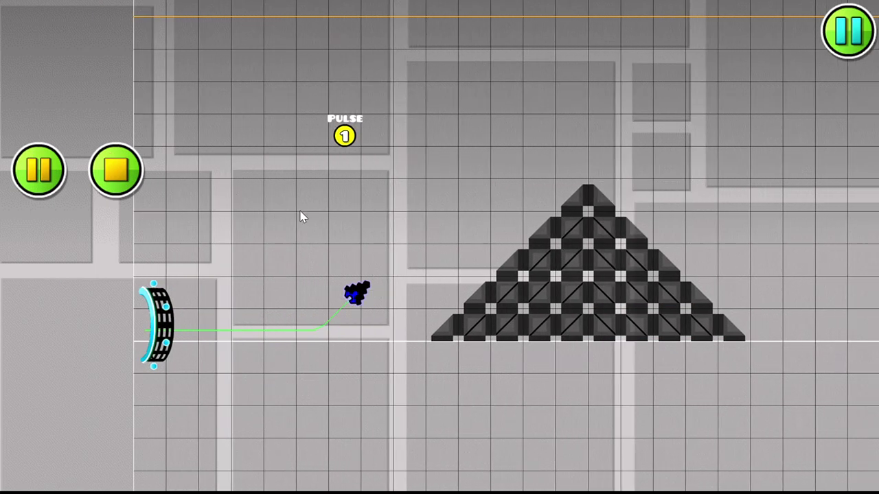
pyautogui.moveTo(294, 230); pyautogui.dragTo(288, 226)
pyautogui.click(116, 170)
# - Set the blue pulse trigger's target group ID to 2
pyautogui.click(164, 137)
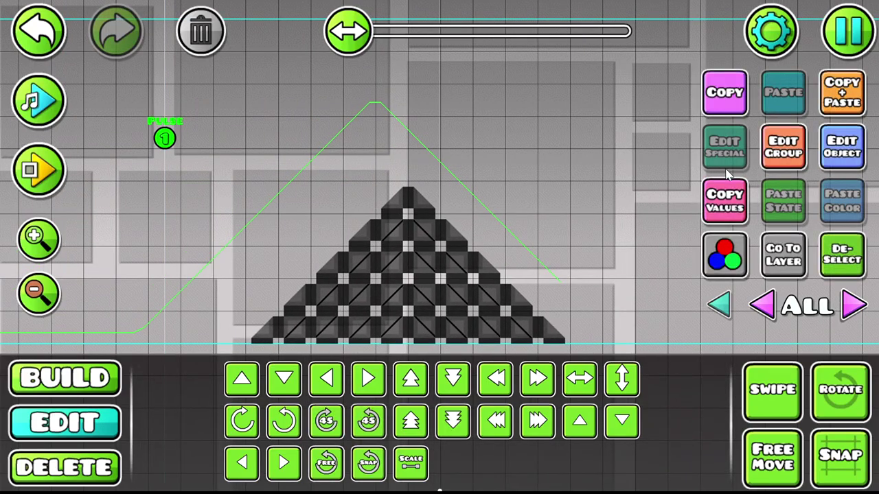
pyautogui.click(824, 157)
pyautogui.click(740, 441)
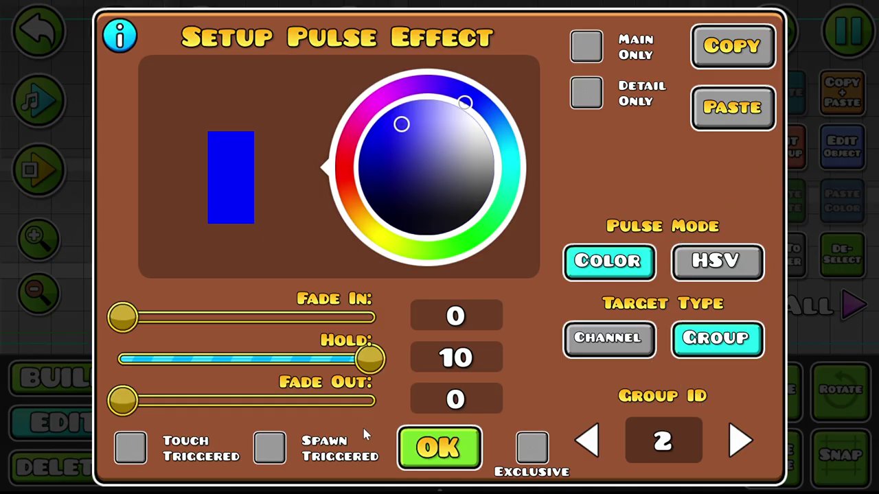
pyautogui.click(440, 447)
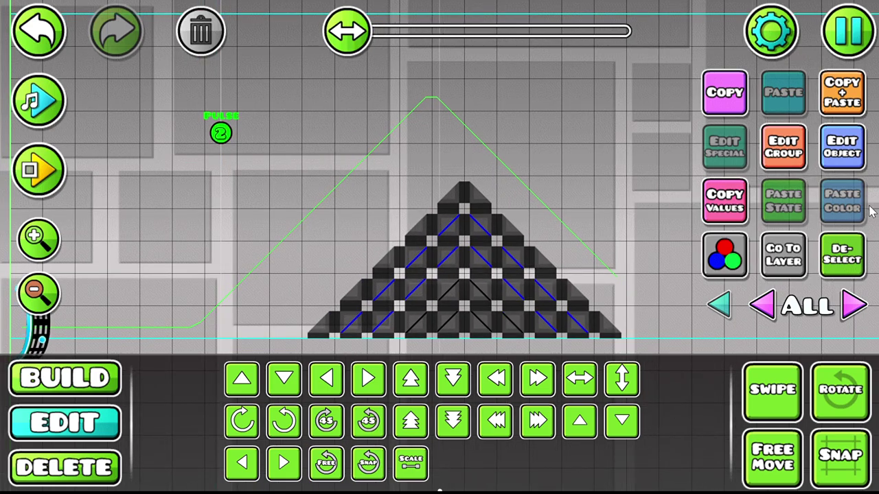
# - Deselect the pulse trigger and playtest the level with it targeting group 2, stopping past the pyramid
pyautogui.click(842, 254)
pyautogui.moveTo(517, 233); pyautogui.dragTo(708, 212)
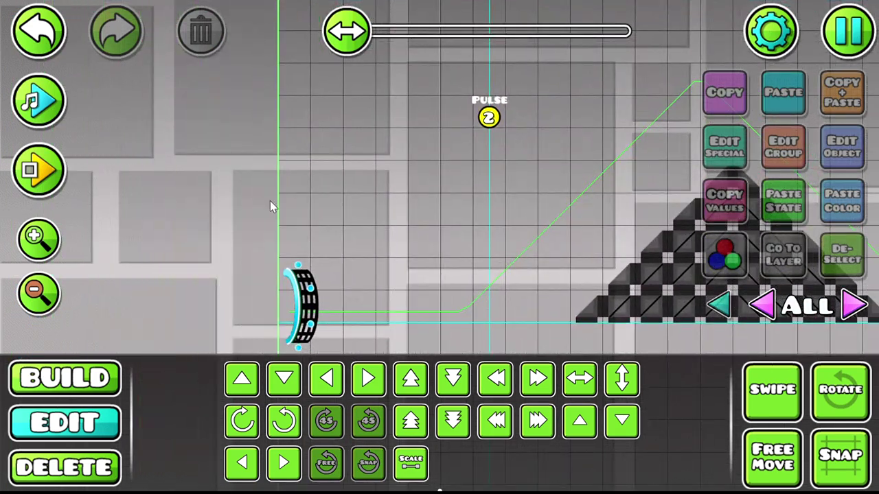
pyautogui.click(40, 171)
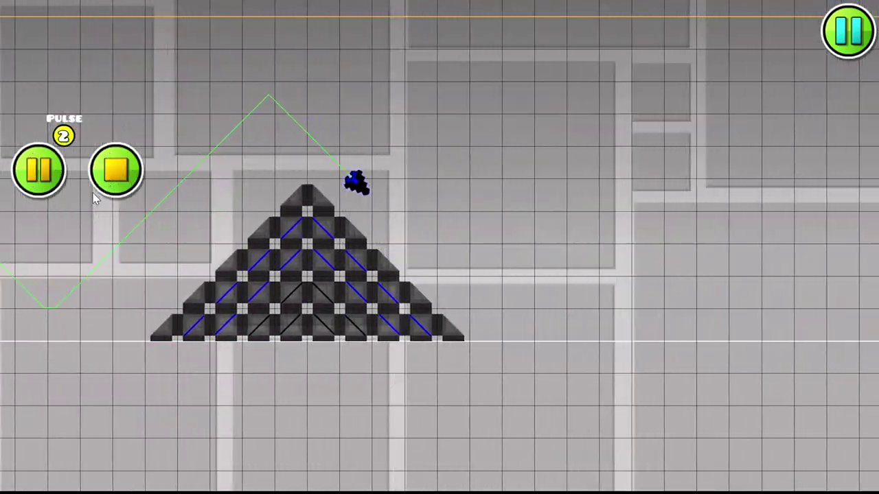
pyautogui.click(113, 172)
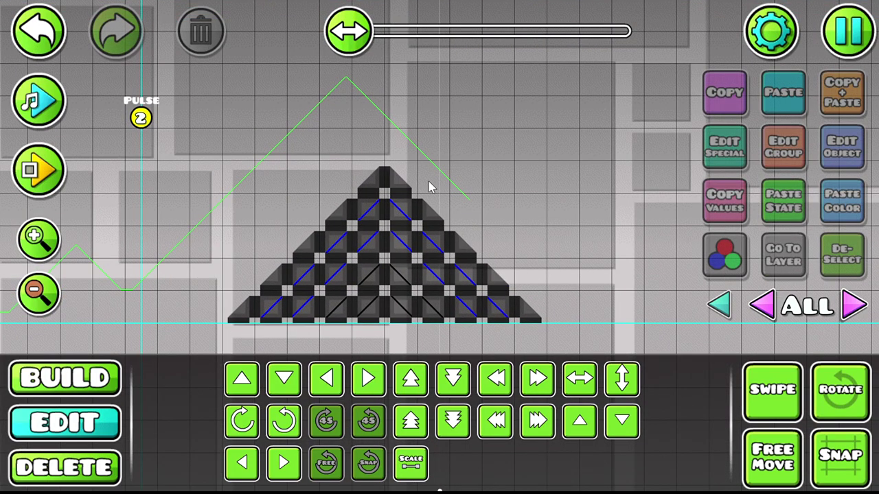
# - Set the level's background colour to black
pyautogui.click(769, 28)
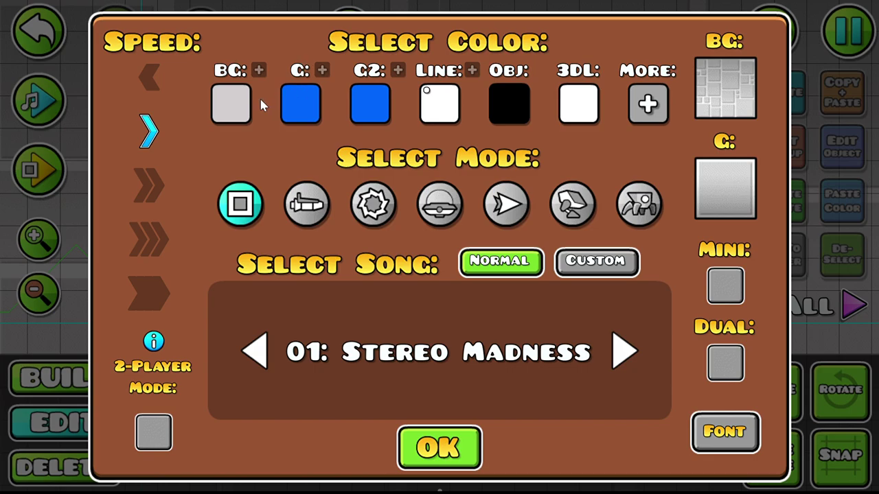
pyautogui.click(234, 104)
pyautogui.click(579, 368)
pyautogui.click(439, 444)
pyautogui.click(440, 447)
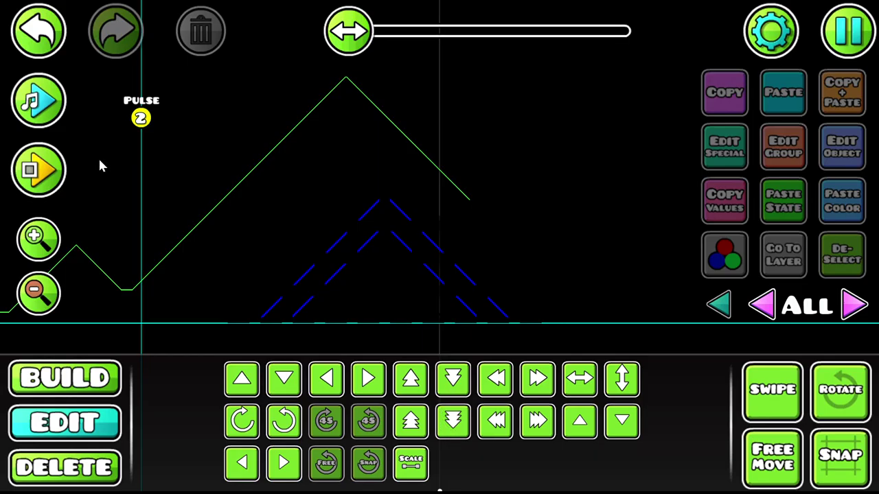
# - Duplicate the group 2 pulse trigger directly above the original and set the copy's target type to Channel with ID 1
pyautogui.click(141, 117)
pyautogui.moveTo(554, 104); pyautogui.dragTo(740, 172)
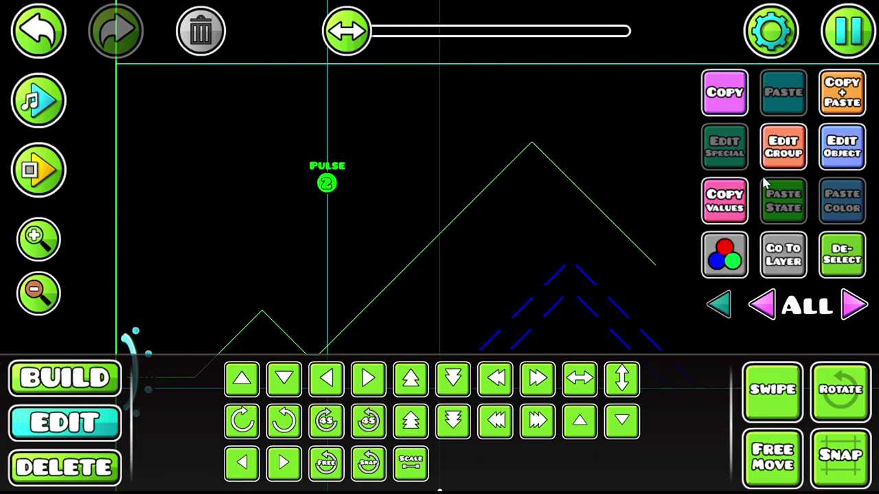
pyautogui.click(845, 104)
pyautogui.press('a')
pyautogui.press('w')
pyautogui.click(836, 159)
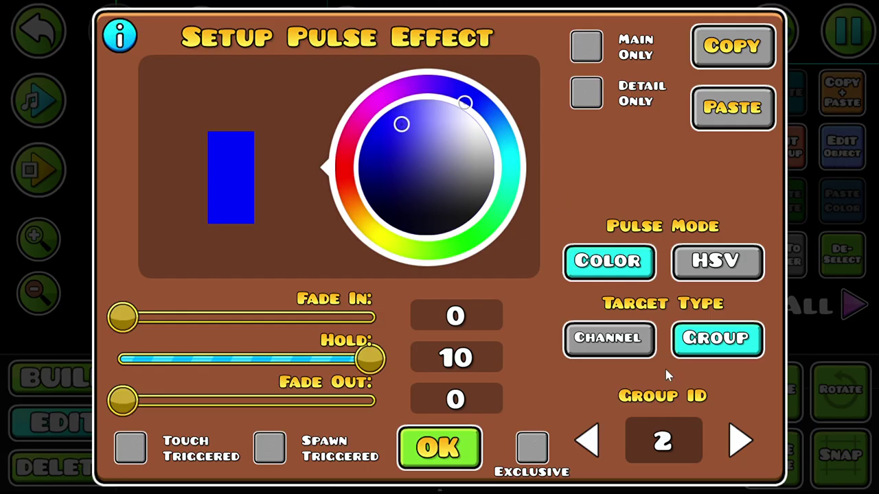
pyautogui.click(615, 343)
pyautogui.click(587, 441)
pyautogui.click(439, 447)
# - Playtest the level with the added pulse trigger targeting ID 1, and delete that trigger
pyautogui.click(55, 171)
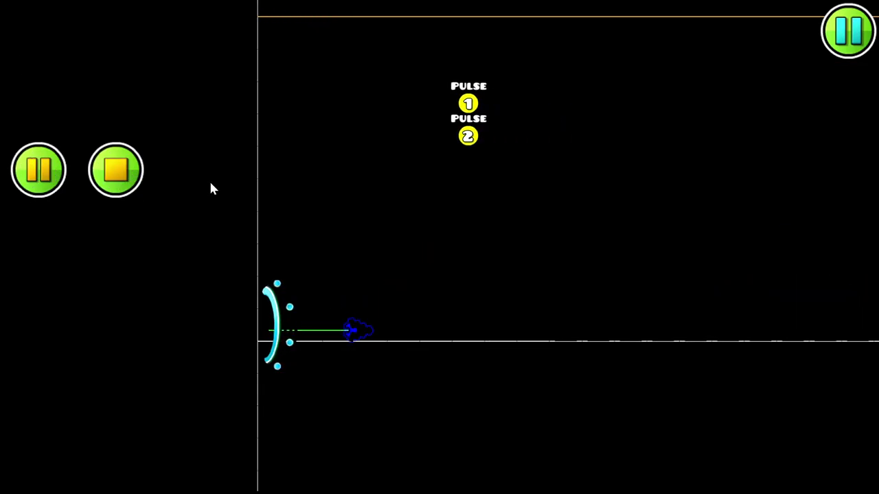
pyautogui.click(103, 180)
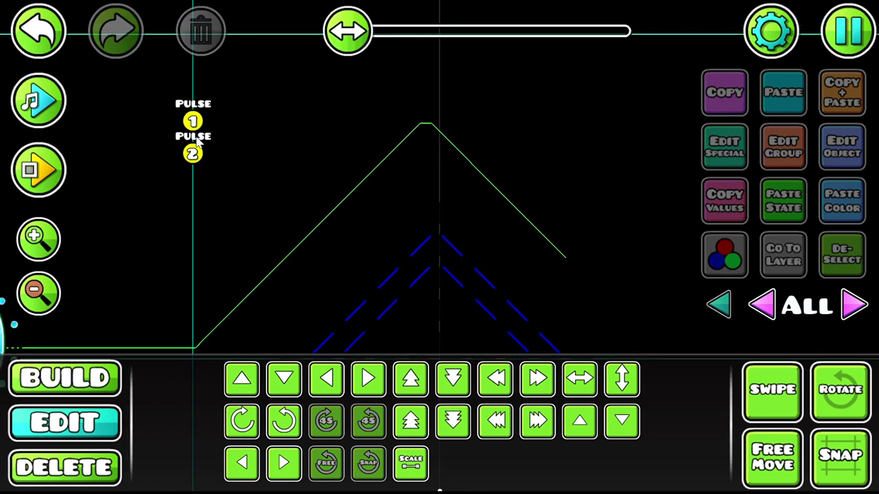
pyautogui.click(89, 455)
pyautogui.click(206, 112)
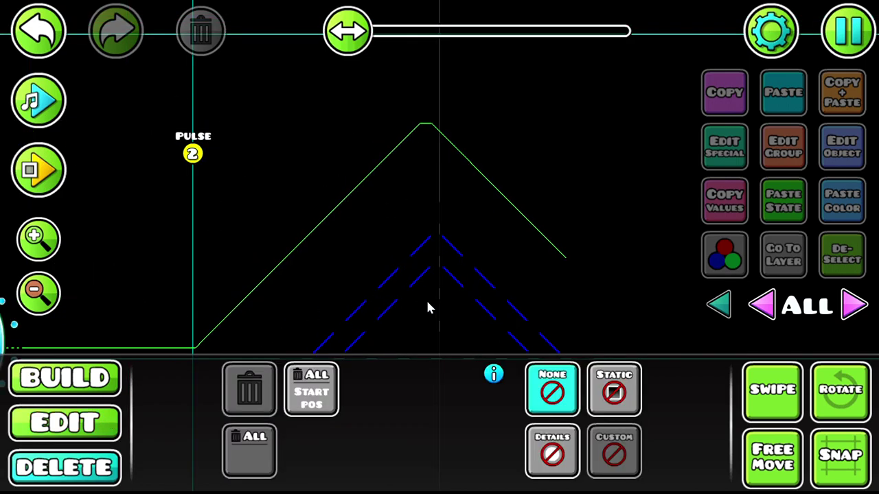
# - Set the background colour back to light grey and return to editing objects
pyautogui.click(762, 35)
pyautogui.click(229, 103)
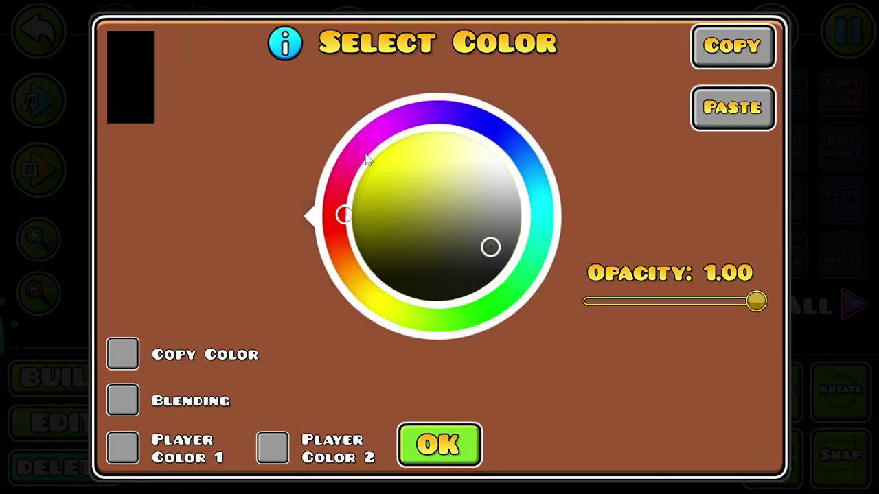
pyautogui.click(514, 178)
pyautogui.click(425, 444)
pyautogui.click(426, 447)
pyautogui.press('2')
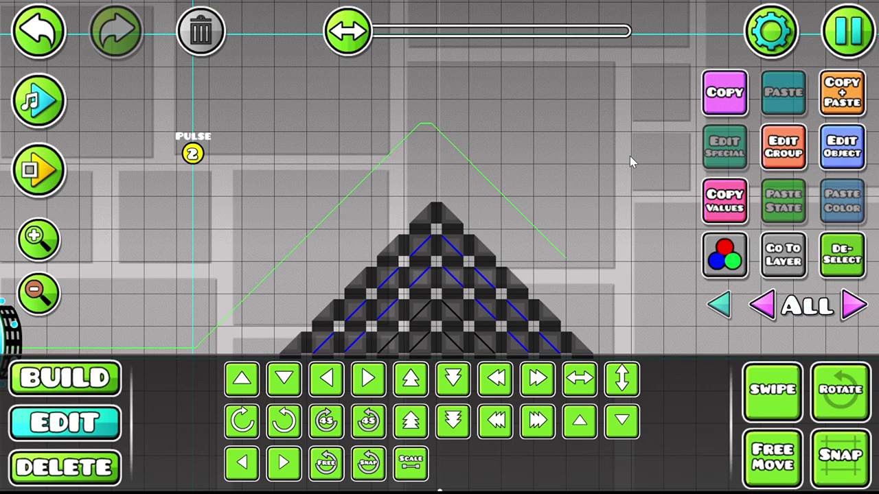
# - Step through editor layers 0, 1 and 2 to examine the pyramid's slope blocks, and return to layer 0
pyautogui.moveTo(501, 180); pyautogui.dragTo(434, 114)
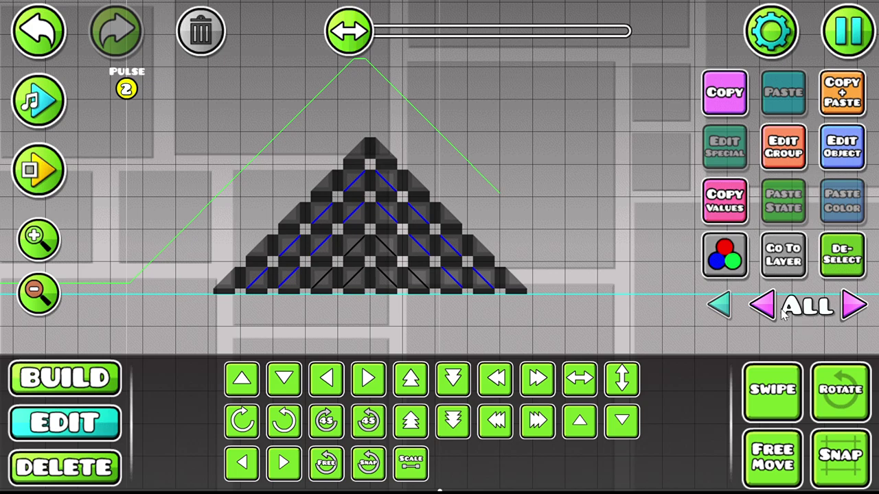
pyautogui.click(853, 307)
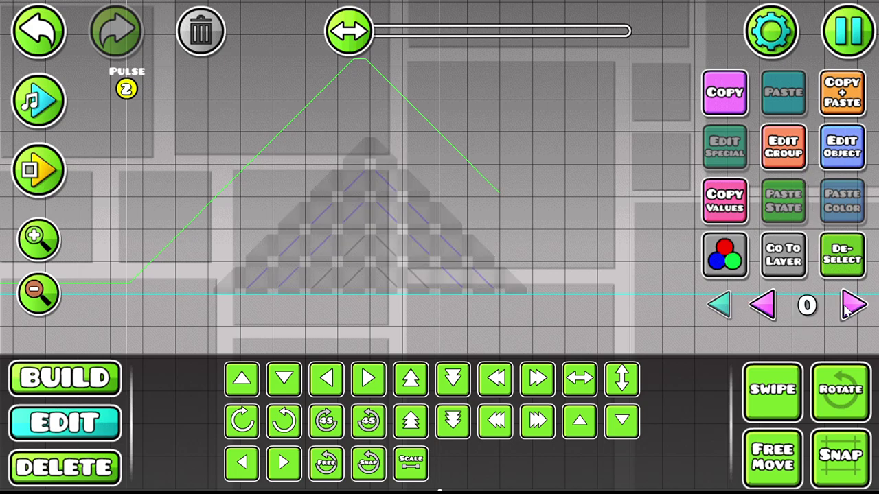
pyautogui.click(851, 308)
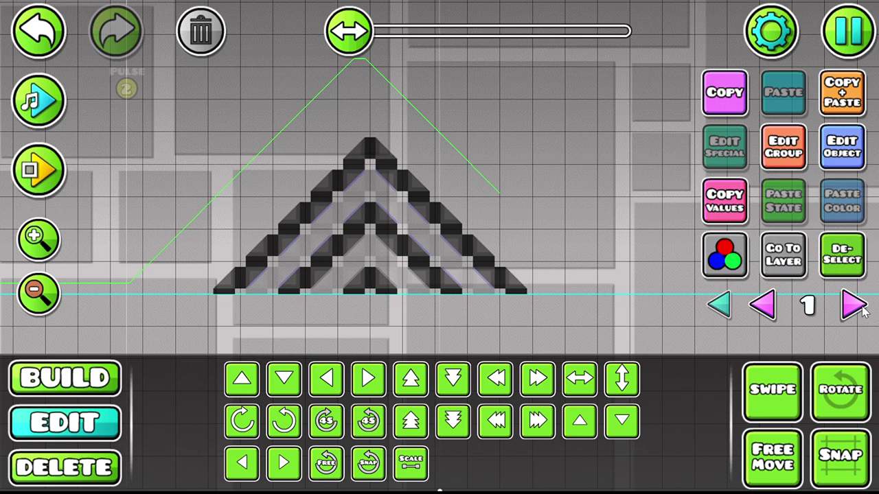
pyautogui.click(862, 309)
pyautogui.click(769, 310)
pyautogui.click(769, 311)
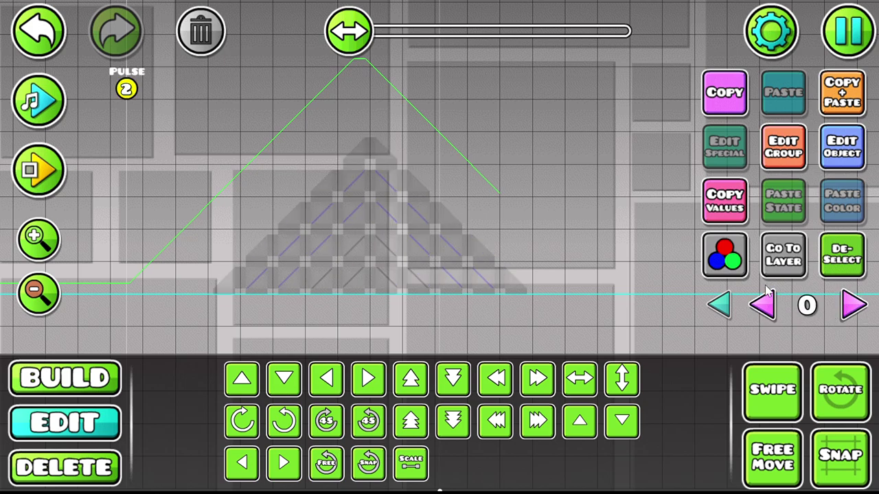
# - Set the level's background colour to black while editor layer 0 is shown
pyautogui.click(769, 30)
pyautogui.click(227, 103)
pyautogui.click(456, 299)
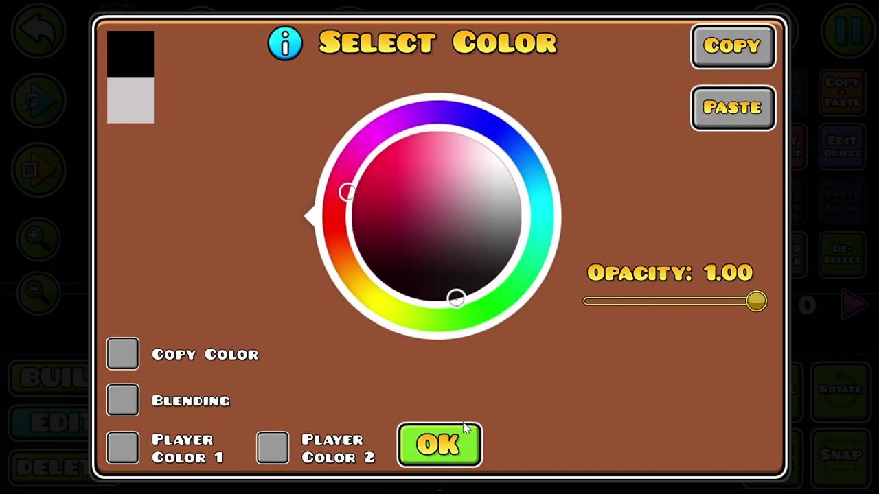
pyautogui.click(466, 428)
# - Review editor layers 1 and 2 against the black background, and return to showing all layers
pyautogui.click(852, 306)
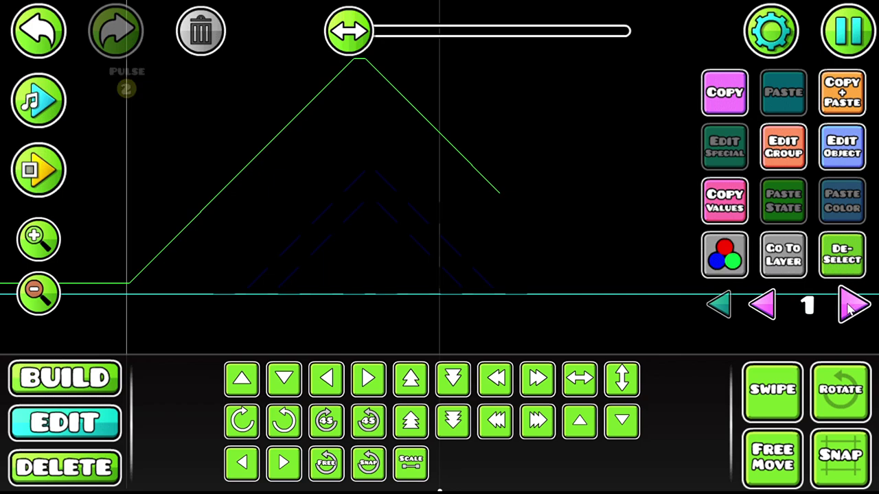
pyautogui.click(855, 305)
pyautogui.click(770, 307)
pyautogui.click(780, 307)
pyautogui.click(779, 307)
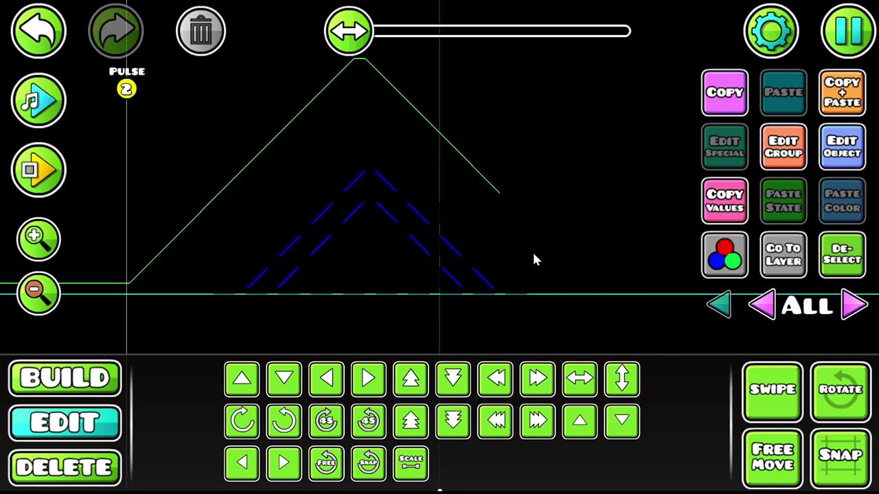
# - Playtest the pyramid section on the black background, stop, and keep all editor layers shown
pyautogui.moveTo(143, 74); pyautogui.dragTo(325, 176)
pyautogui.moveTo(559, 197); pyautogui.dragTo(364, 92)
pyautogui.moveTo(153, 92); pyautogui.dragTo(293, 129)
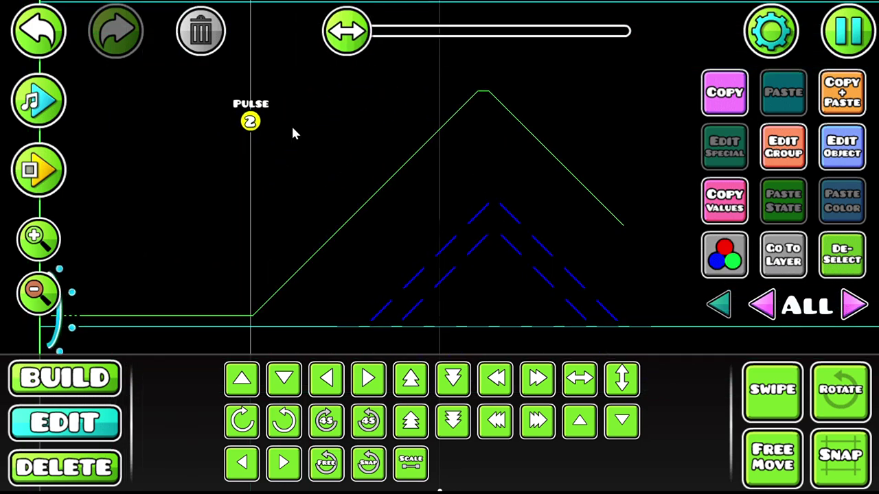
pyautogui.click(54, 183)
pyautogui.click(116, 171)
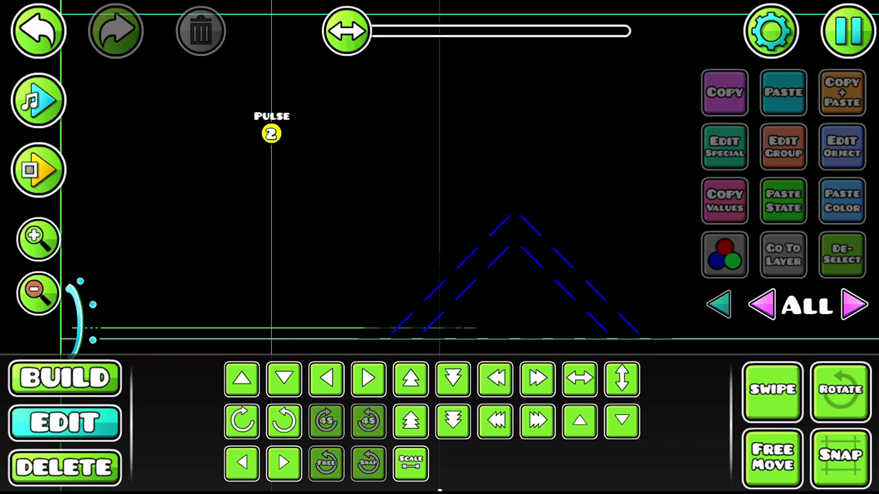
pyautogui.click(852, 307)
pyautogui.click(763, 305)
# - Duplicate the group 2 pulse trigger directly above the original and set the copy's target group ID to 3
pyautogui.click(272, 132)
pyautogui.click(857, 100)
pyautogui.click(843, 147)
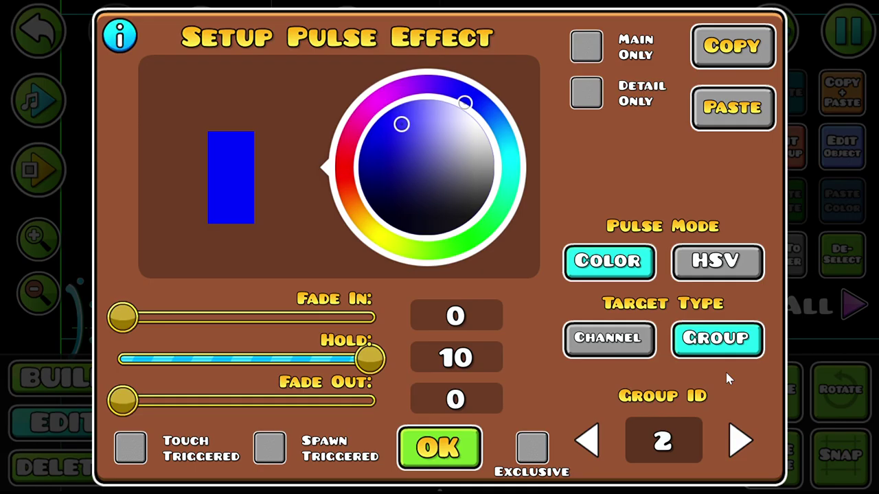
pyautogui.click(740, 440)
pyautogui.click(440, 447)
pyautogui.moveTo(511, 198); pyautogui.dragTo(513, 197)
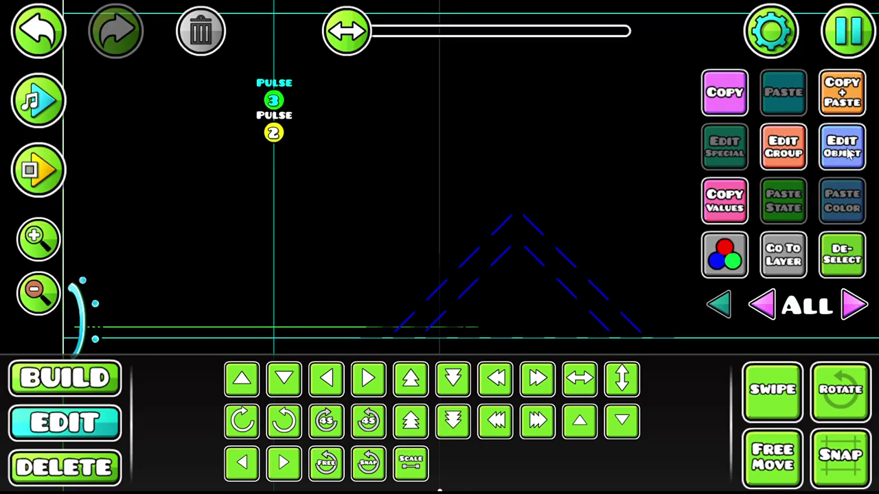
# - Set the upper pulse trigger's target group ID to 4 and move it one grid cell to the right
pyautogui.click(846, 149)
pyautogui.click(757, 436)
pyautogui.click(438, 444)
pyautogui.press('d')
# - Playtest the level with the group 2 and group 4 pulse triggers, and stop at the pyramid
pyautogui.click(52, 167)
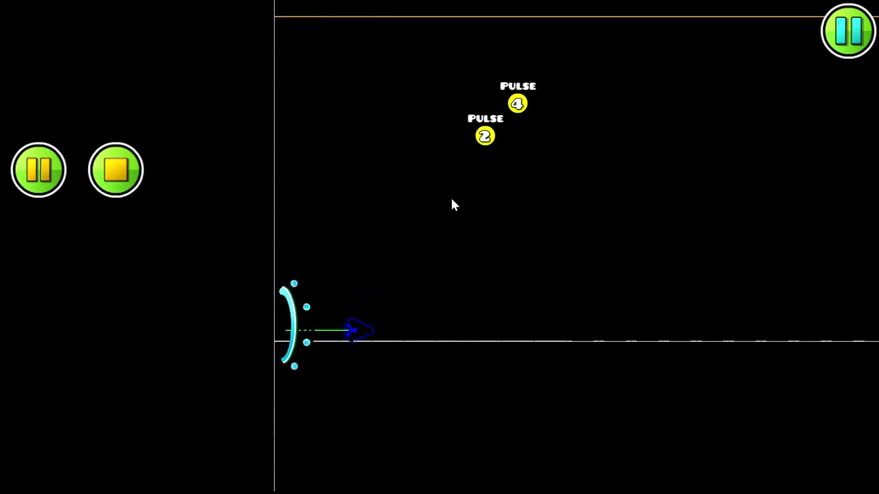
pyautogui.click(451, 201)
pyautogui.click(120, 169)
pyautogui.moveTo(306, 200); pyautogui.dragTo(441, 211)
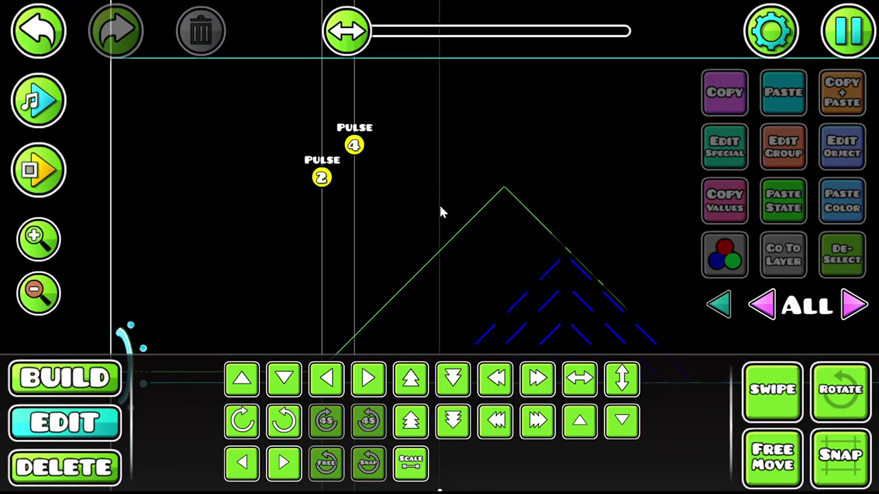
# - Move the group 4 pulse trigger down one grid cell, level with the group 2 trigger
pyautogui.click(353, 146)
pyautogui.press('s')
pyautogui.moveTo(639, 198); pyautogui.dragTo(784, 171)
pyautogui.moveTo(662, 160); pyautogui.dragTo(644, 158)
pyautogui.moveTo(496, 155); pyautogui.dragTo(300, 163)
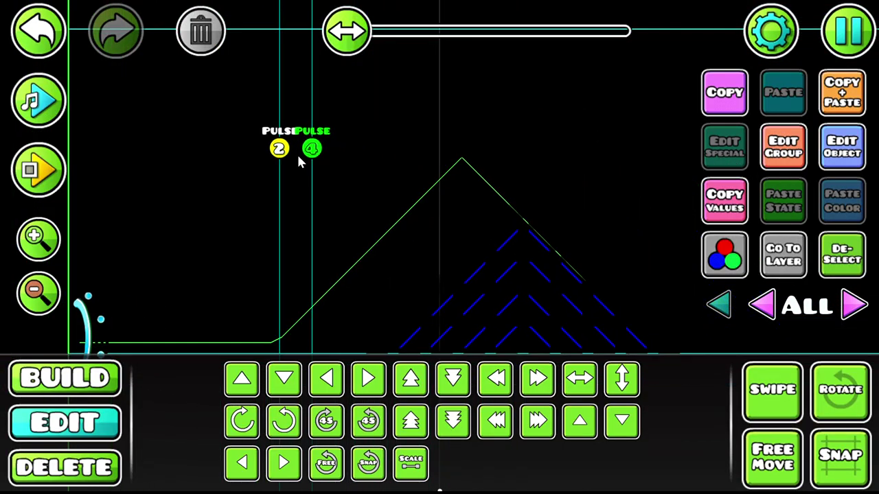
# - Duplicate the blue group 2 pulse trigger one cell up and to the right, and set the copy's pulse colour to black
pyautogui.click(272, 154)
pyautogui.click(842, 92)
pyautogui.click(842, 147)
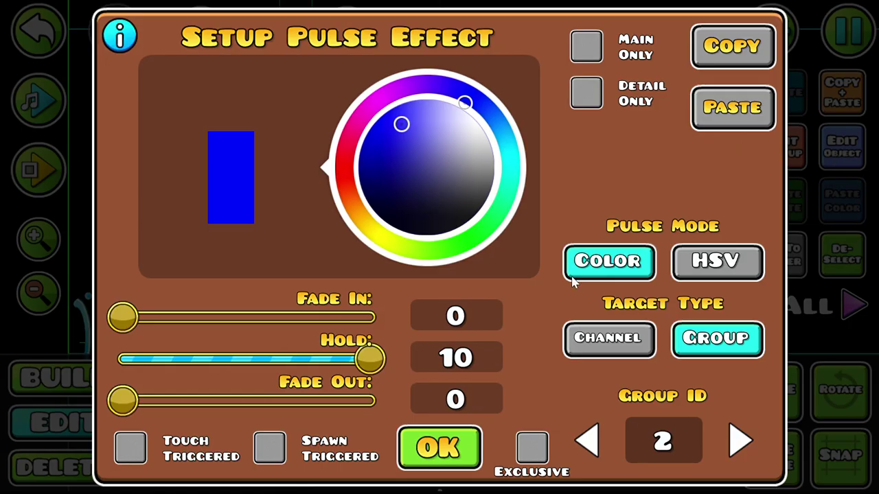
pyautogui.click(434, 235)
pyautogui.click(442, 448)
# - Duplicate the blue group 4 pulse trigger one cell up and to the right, and set the copy's pulse colour to black
pyautogui.click(316, 149)
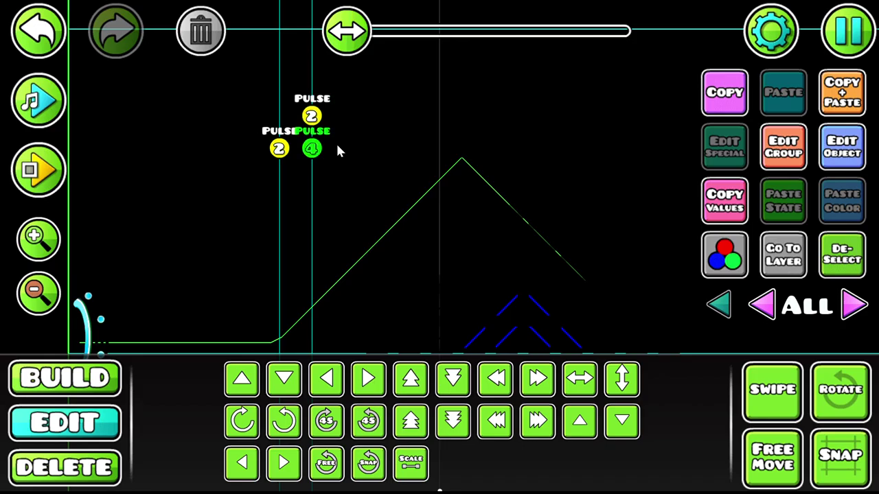
pyautogui.click(839, 103)
pyautogui.click(842, 147)
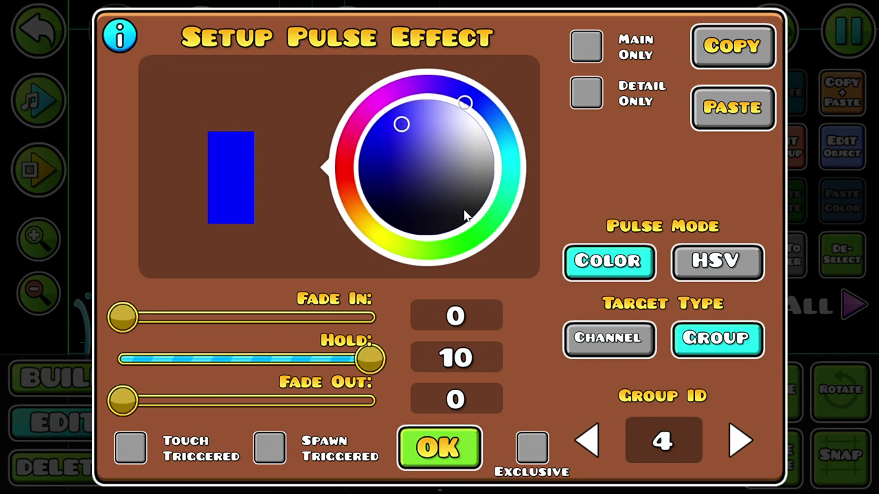
pyautogui.click(427, 233)
pyautogui.click(439, 447)
# - Duplicate the black group 2 pulse trigger, check its pulse settings, and delete the extra copy
pyautogui.click(312, 116)
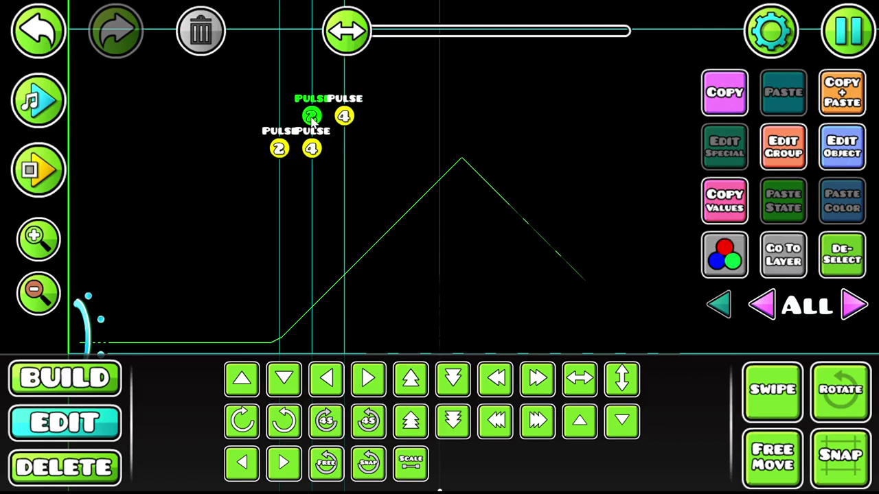
pyautogui.click(842, 92)
pyautogui.click(842, 147)
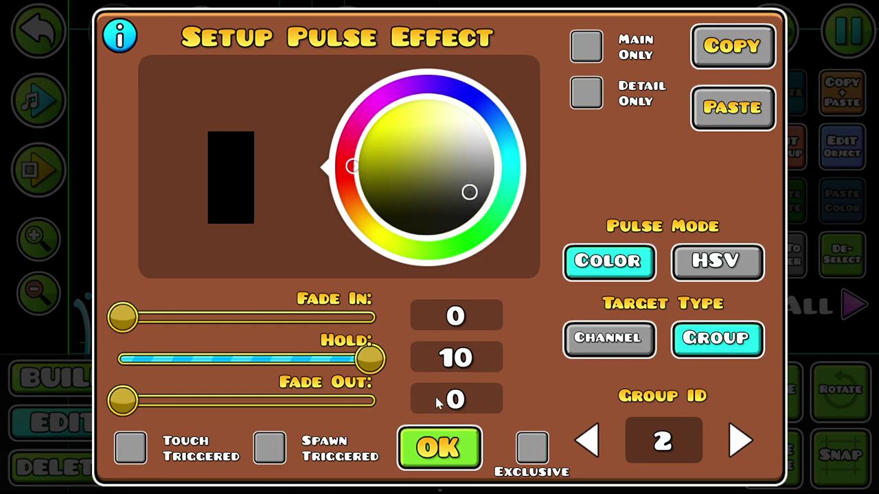
pyautogui.click(440, 448)
pyautogui.click(65, 467)
pyautogui.click(251, 388)
pyautogui.click(65, 422)
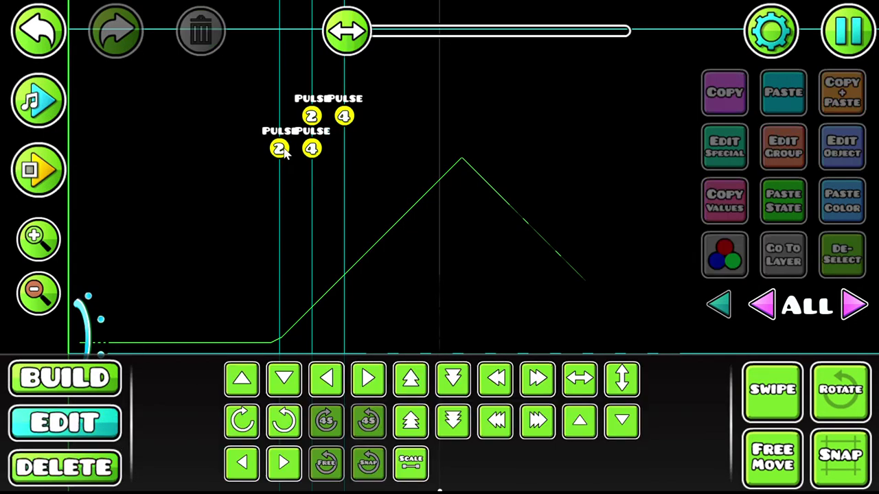
# - Duplicate the blue group 2 pulse trigger to the cell right of the blue group 4 trigger, and playtest the level
pyautogui.click(279, 148)
pyautogui.click(842, 92)
pyautogui.click(38, 170)
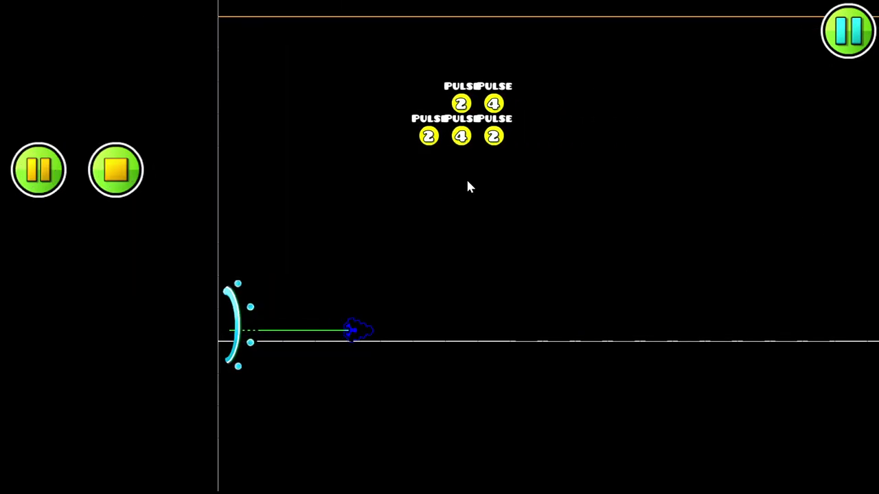
pyautogui.click(115, 169)
pyautogui.moveTo(284, 175); pyautogui.dragTo(434, 169)
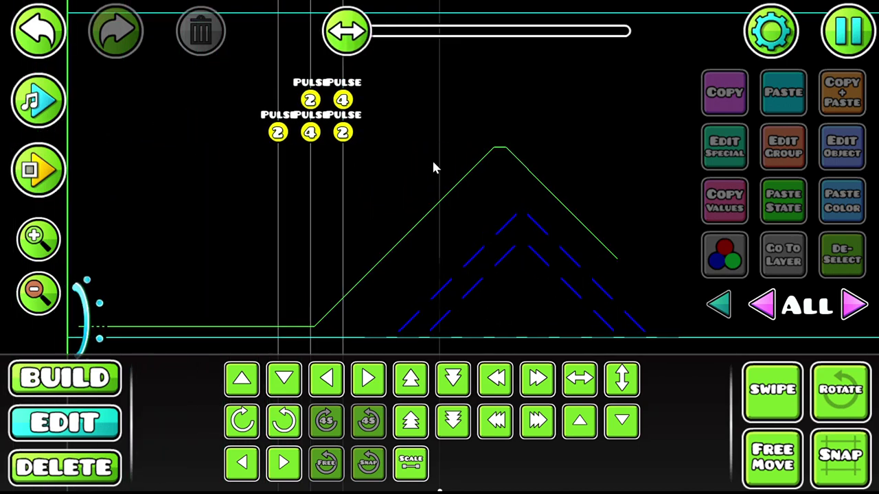
pyautogui.click(772, 389)
pyautogui.moveTo(271, 90); pyautogui.dragTo(384, 148)
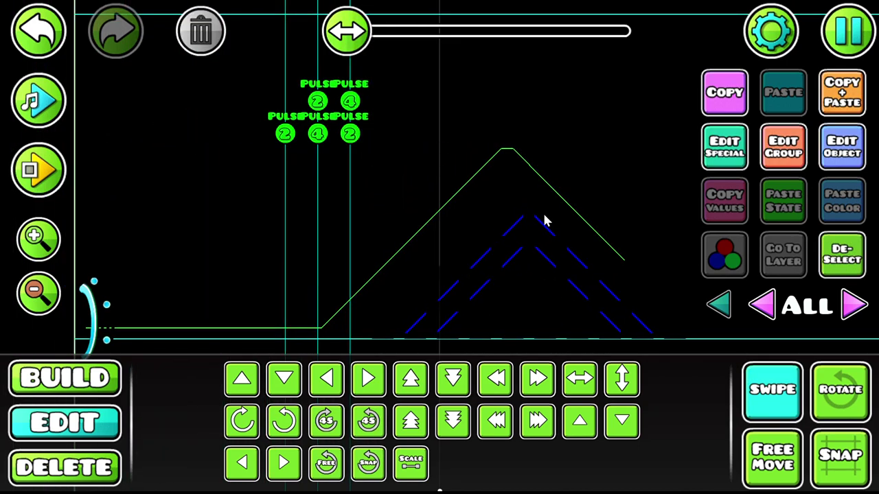
pyautogui.click(755, 388)
pyautogui.click(842, 92)
pyautogui.click(101, 458)
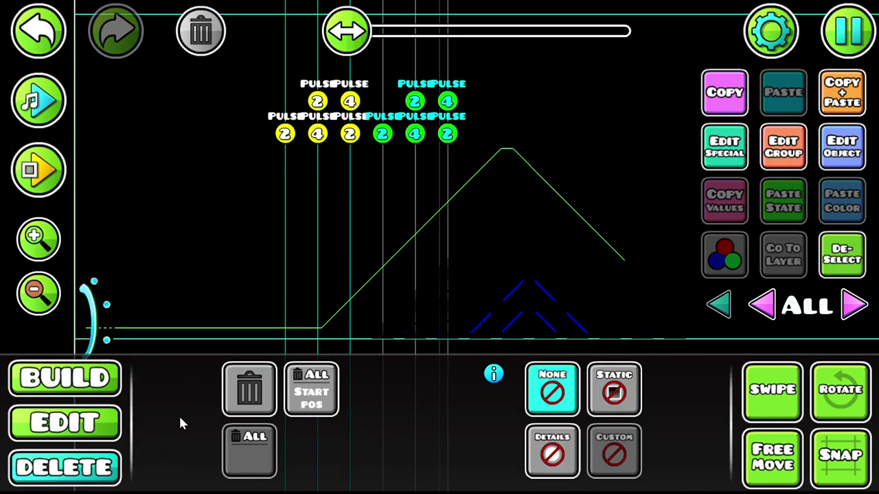
pyautogui.click(241, 389)
pyautogui.click(111, 424)
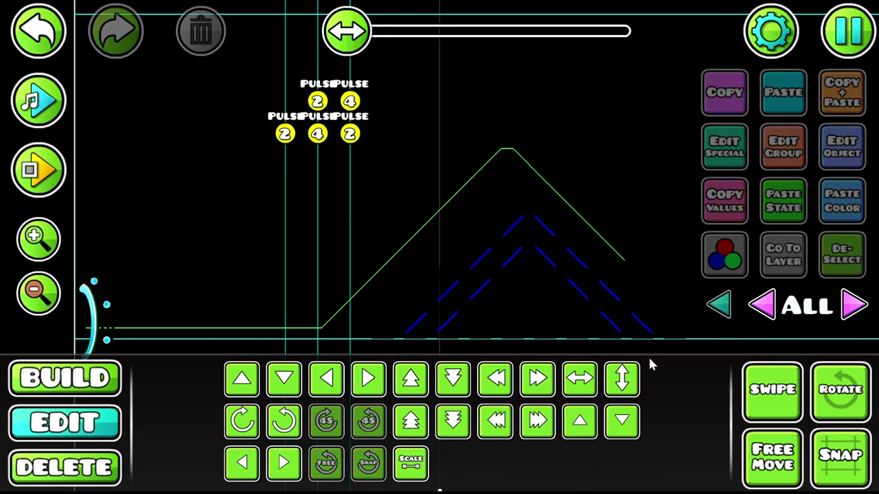
# - Duplicate the last four pulse triggers five times in a row to the right, and playtest the level
pyautogui.click(755, 388)
pyautogui.moveTo(331, 95); pyautogui.dragTo(377, 141)
pyautogui.click(855, 102)
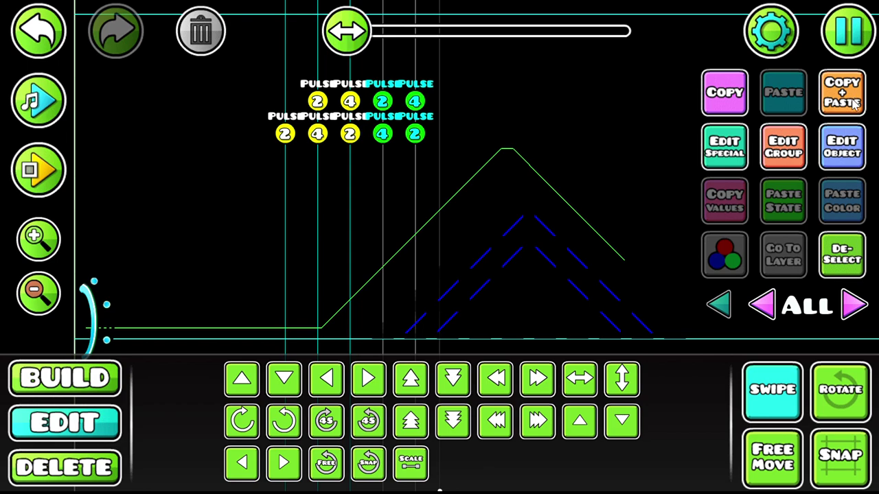
pyautogui.click(855, 102)
pyautogui.click(855, 102)
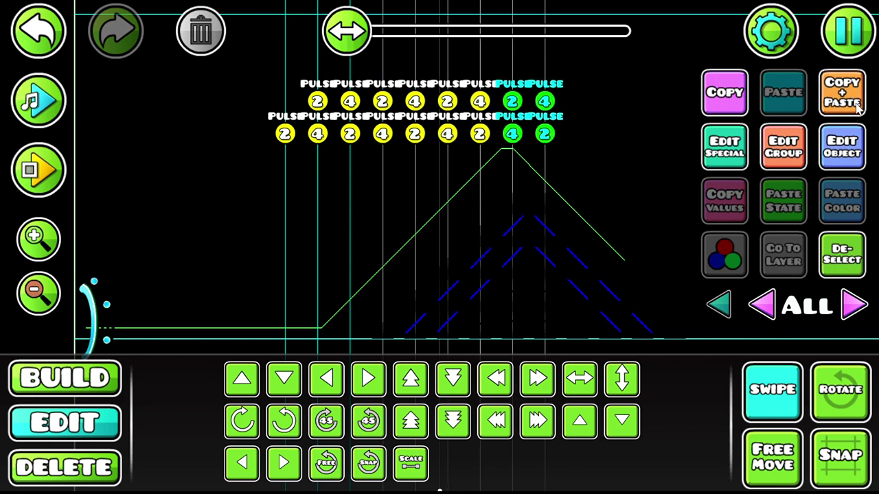
pyautogui.click(856, 102)
pyautogui.click(856, 101)
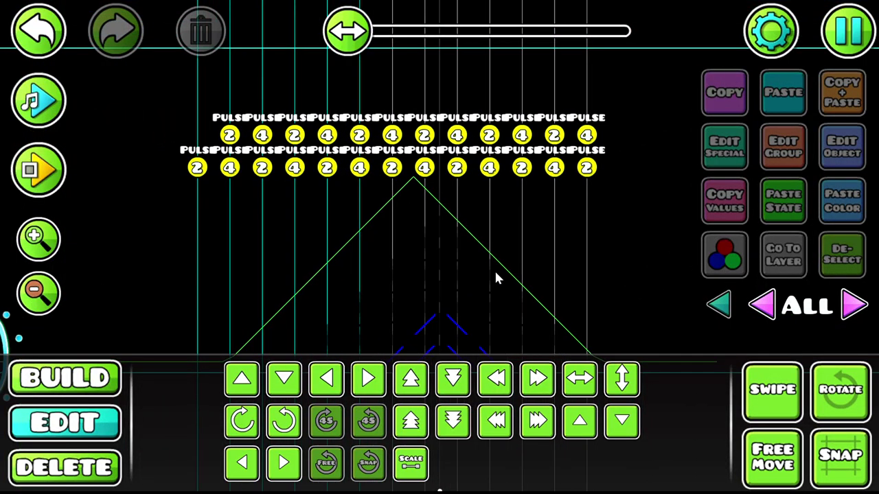
pyautogui.click(52, 175)
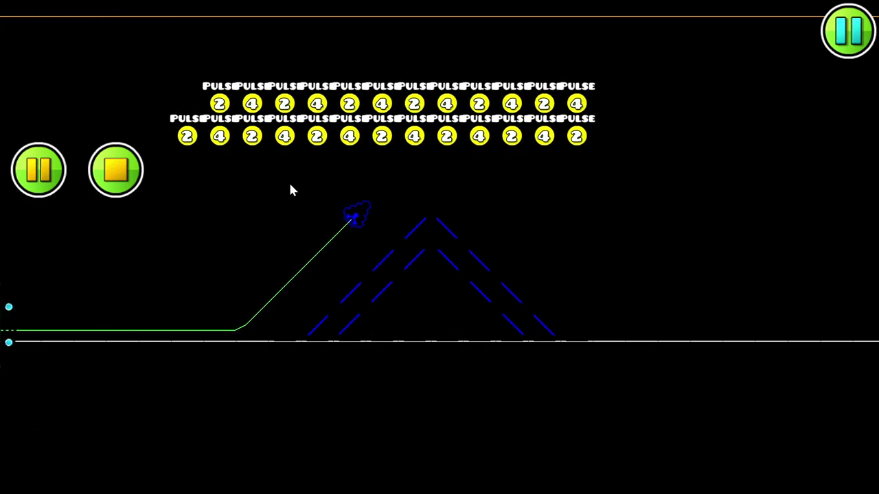
pyautogui.click(115, 170)
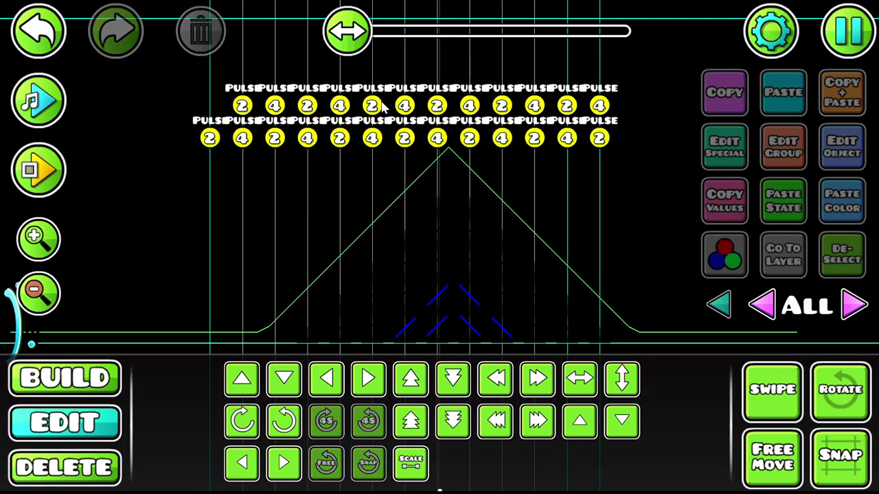
# - Move the first three pulse triggers two cells to the left, away from the rest of the row
pyautogui.moveTo(340, 142); pyautogui.dragTo(321, 146)
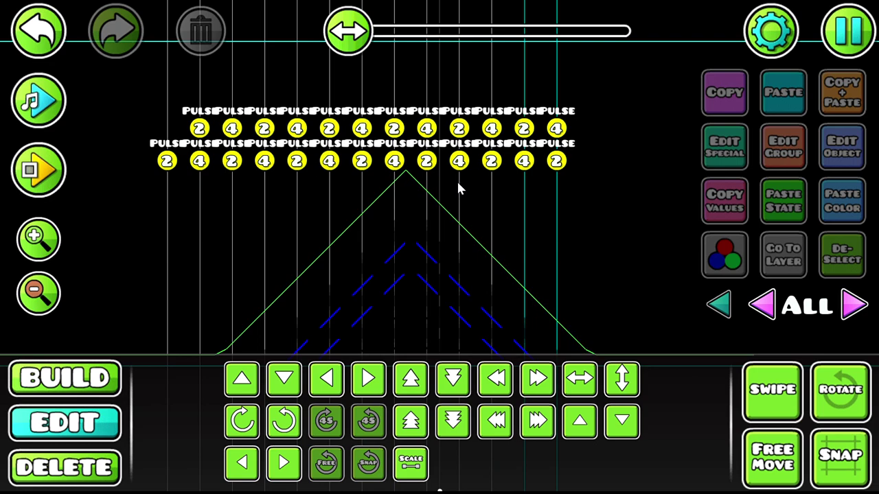
pyautogui.click(800, 389)
pyautogui.moveTo(146, 108); pyautogui.dragTo(213, 175)
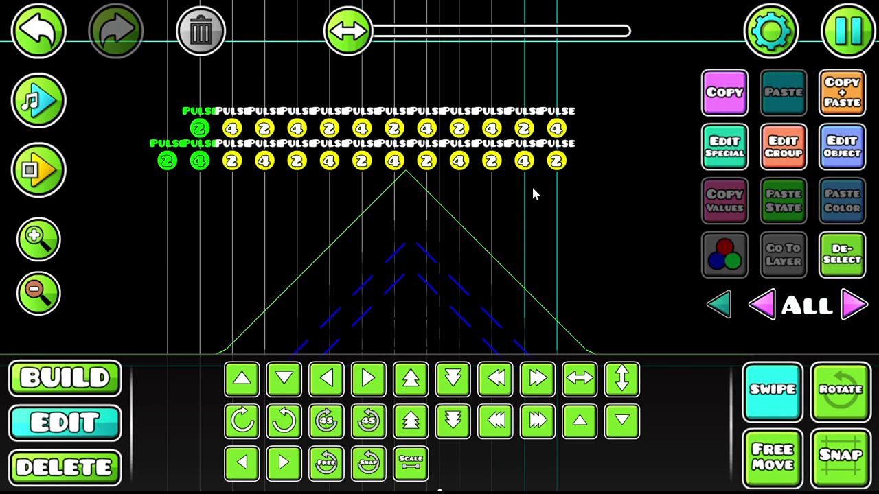
pyautogui.press('a')
pyautogui.press('a')
pyautogui.click(857, 259)
pyautogui.moveTo(262, 113); pyautogui.dragTo(372, 171)
pyautogui.press('d')
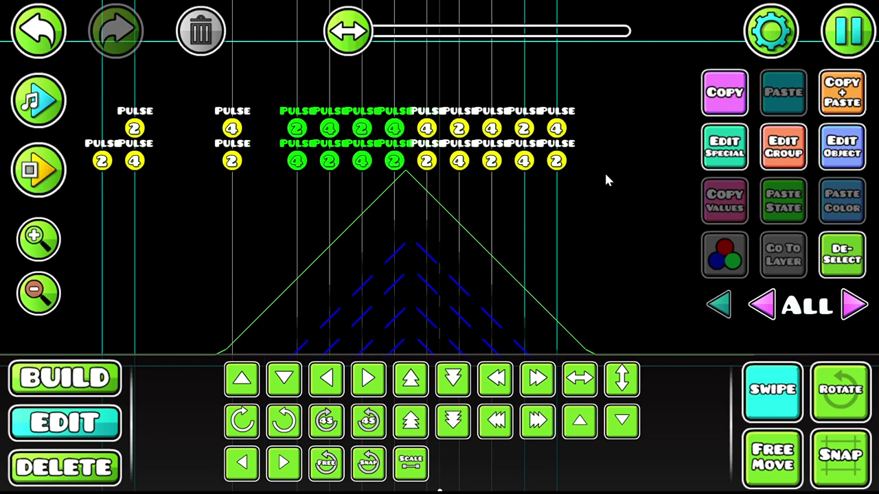
pyautogui.press('a')
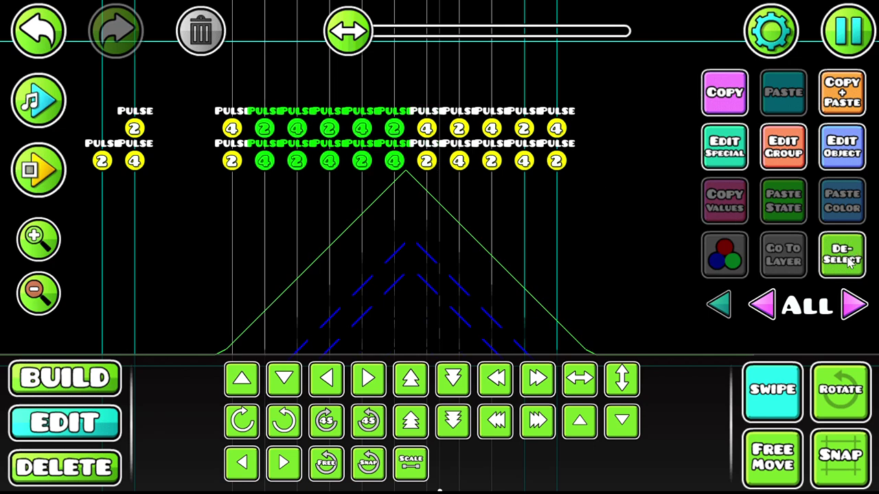
pyautogui.click(842, 254)
# - Playtest the level from the start to check the pulse timing with the first three triggers separated
pyautogui.click(38, 170)
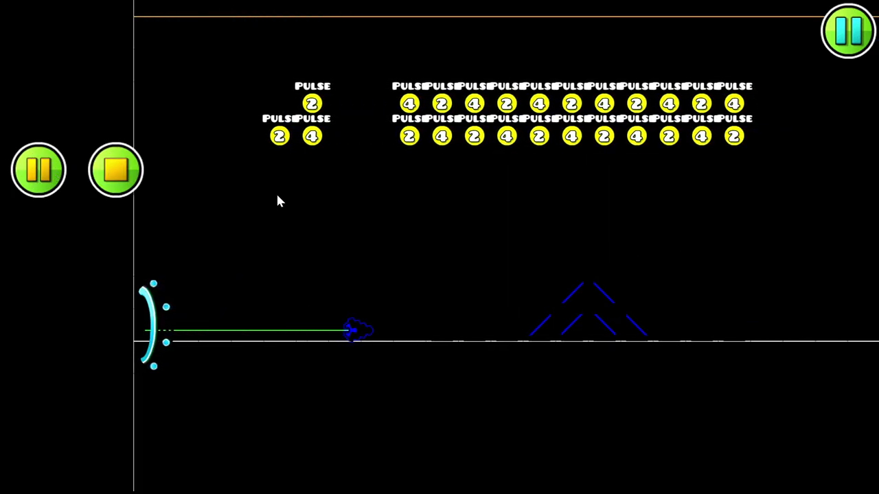
pyautogui.click(277, 195)
pyautogui.click(118, 178)
pyautogui.moveTo(232, 210); pyautogui.dragTo(557, 281)
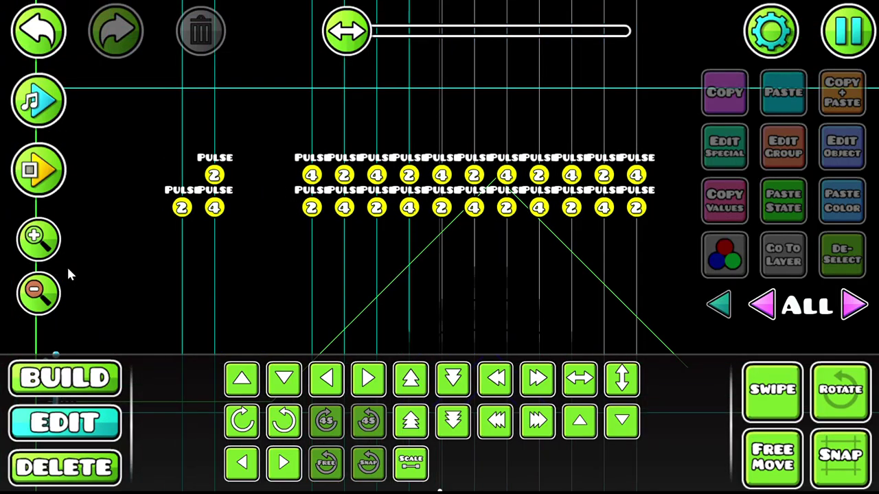
# - Place a new pulse trigger directly above the separated upper group 2 trigger, and target it at the BG colour channel
pyautogui.click(61, 378)
pyautogui.click(397, 347)
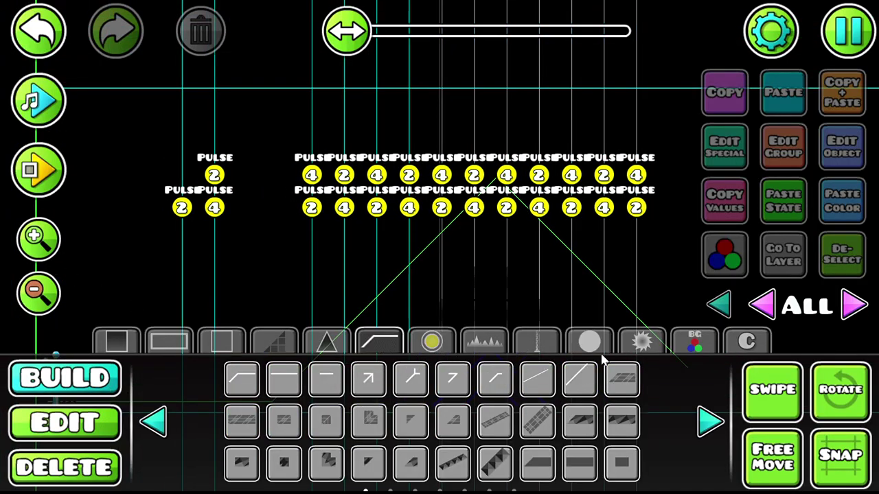
pyautogui.click(642, 341)
pyautogui.click(695, 341)
pyautogui.click(411, 381)
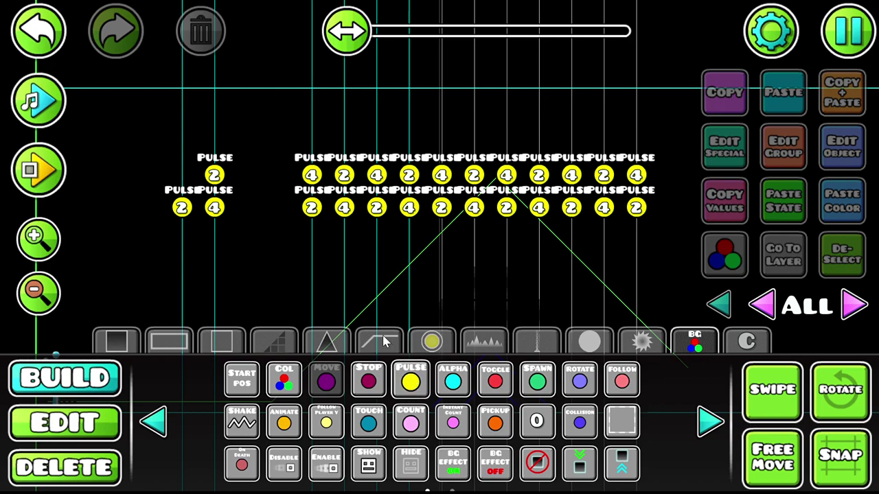
pyautogui.click(226, 141)
pyautogui.click(841, 146)
pyautogui.click(740, 394)
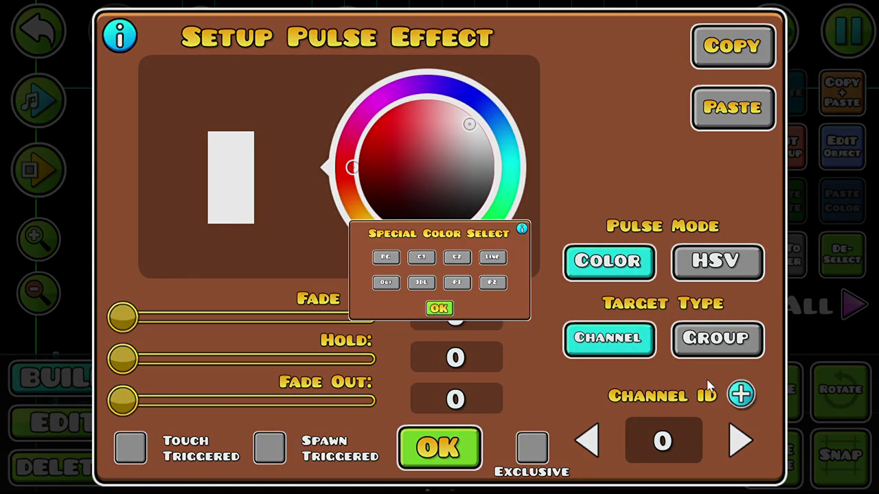
pyautogui.click(289, 237)
pyautogui.click(443, 450)
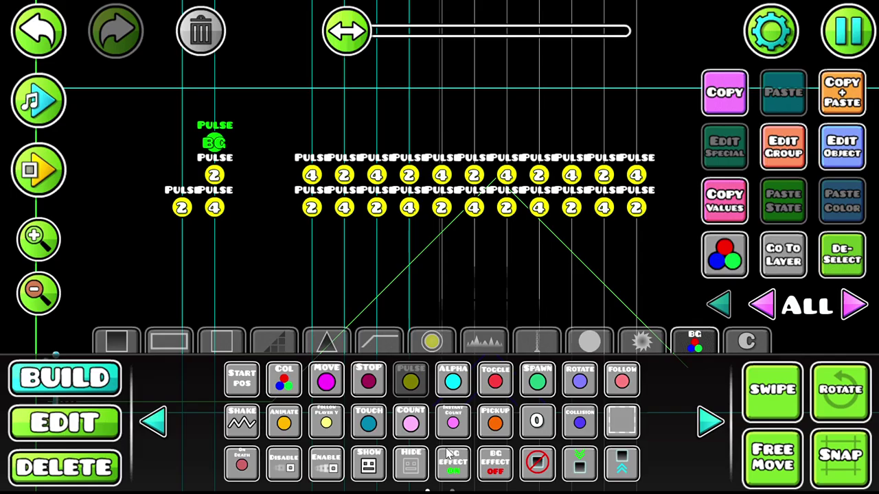
# - Set the BG pulse trigger's hold to 10 and its pulse colour to dark red
pyautogui.click(828, 162)
pyautogui.moveTo(135, 366); pyautogui.dragTo(490, 369)
pyautogui.click(442, 450)
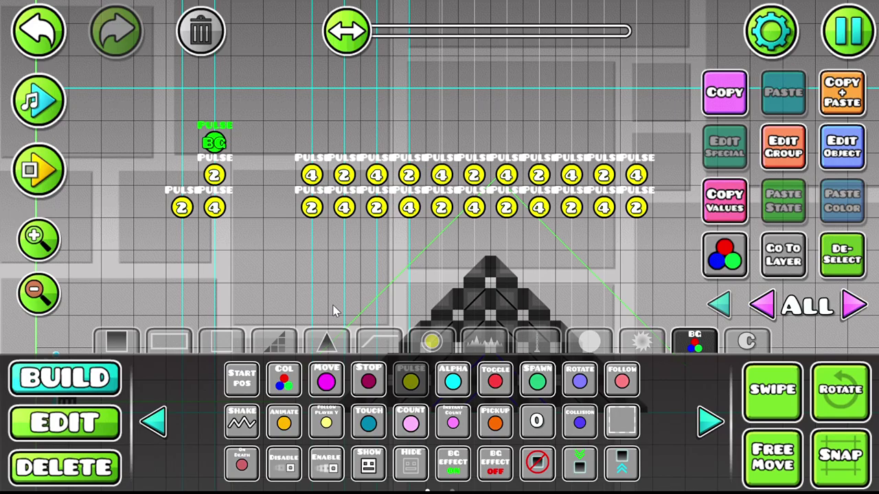
pyautogui.click(826, 173)
pyautogui.click(352, 168)
pyautogui.click(392, 149)
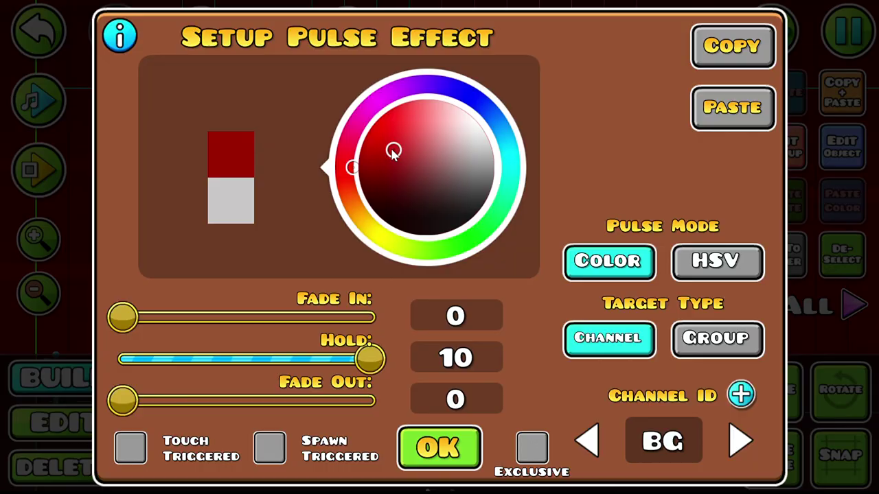
pyautogui.click(388, 148)
pyautogui.click(444, 447)
pyautogui.click(843, 95)
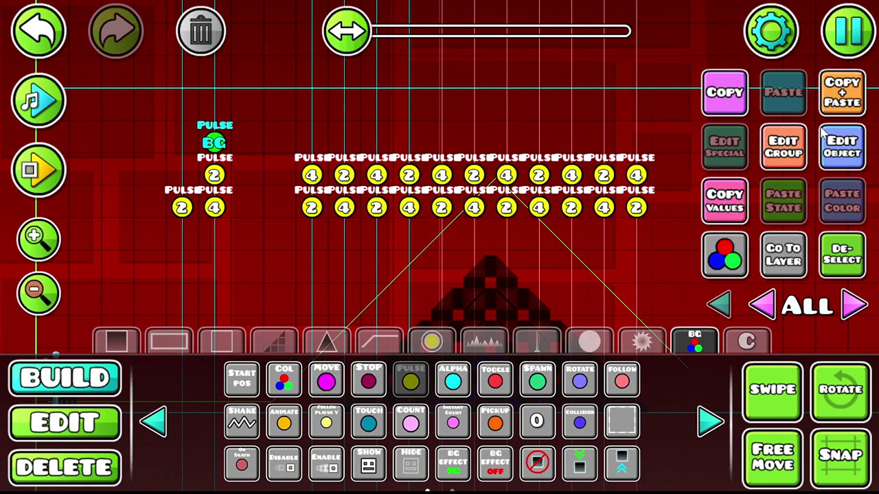
pyautogui.hotkey('shift', 'w')
pyautogui.hotkey('shift', 'd')
pyautogui.press('a')
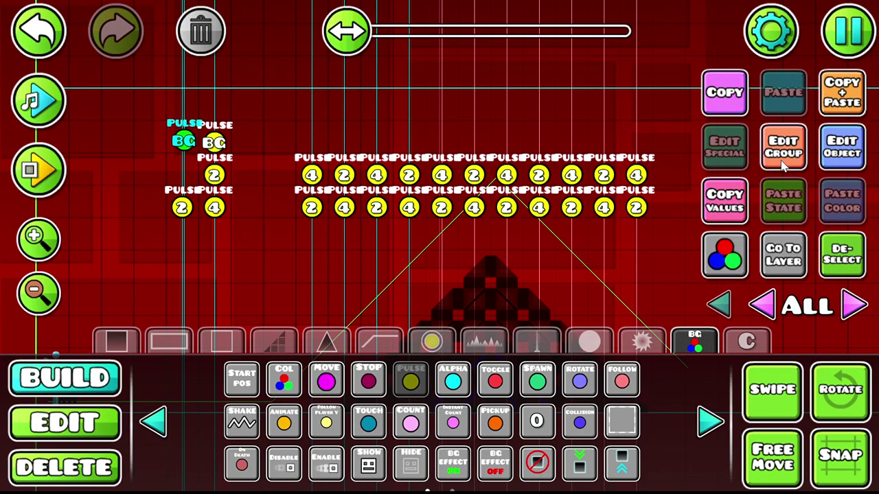
pyautogui.hotkey('shift', 'd')
pyautogui.hotkey('shift', 'd')
pyautogui.hotkey('shift', 'a')
pyautogui.hotkey('shift', 'd')
pyautogui.hotkey('shift', 'd')
pyautogui.hotkey('shift', 'd')
pyautogui.hotkey('shift', 'd')
pyautogui.hotkey('shift', 'd')
pyautogui.hotkey('shift', 'd')
pyautogui.hotkey('shift', 'd')
pyautogui.hotkey('shift', 'd')
pyautogui.hotkey('shift', 'd')
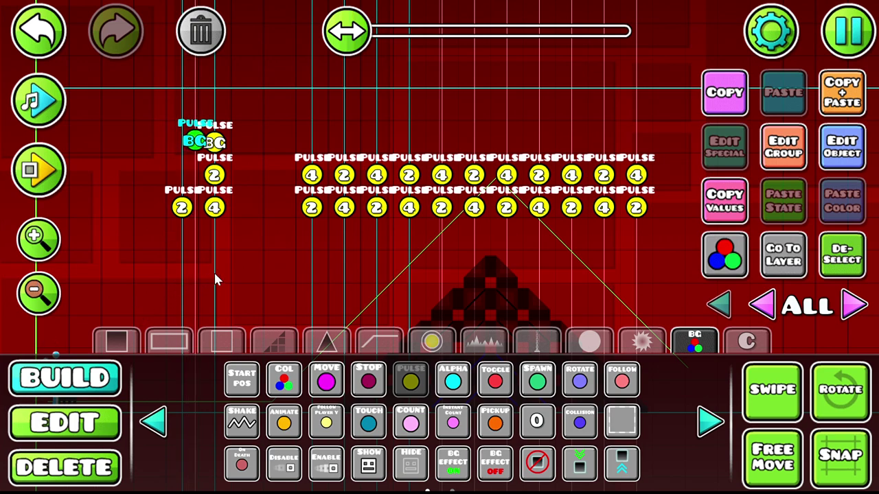
pyautogui.press('a')
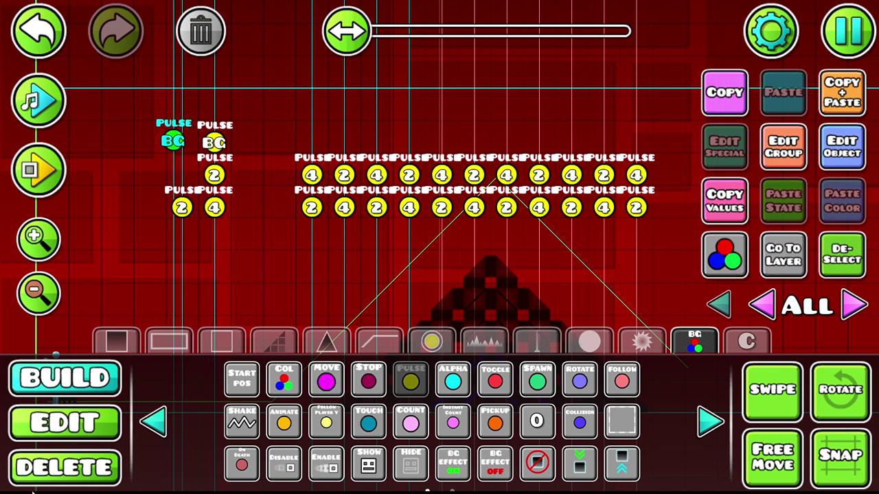
pyautogui.click(112, 469)
pyautogui.click(268, 387)
# - Place a second pulse trigger above the BG one, targeting the BG channel with a hold of 10
pyautogui.click(111, 379)
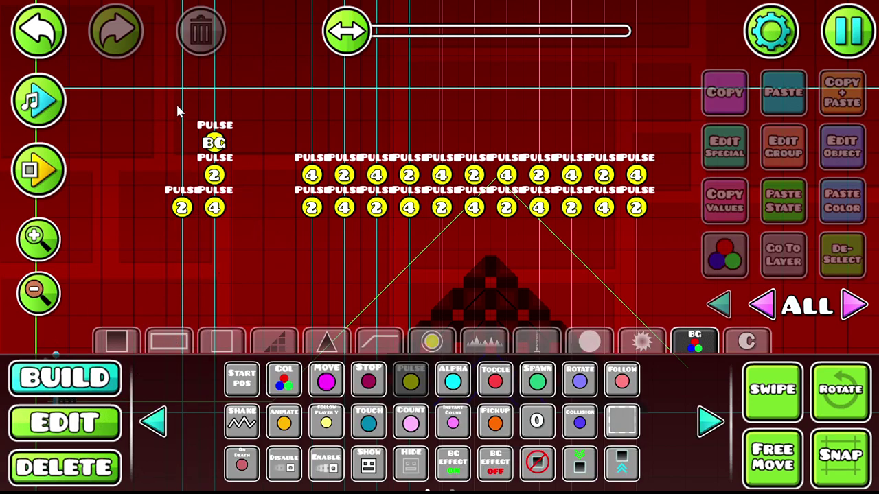
pyautogui.click(218, 110)
pyautogui.click(841, 146)
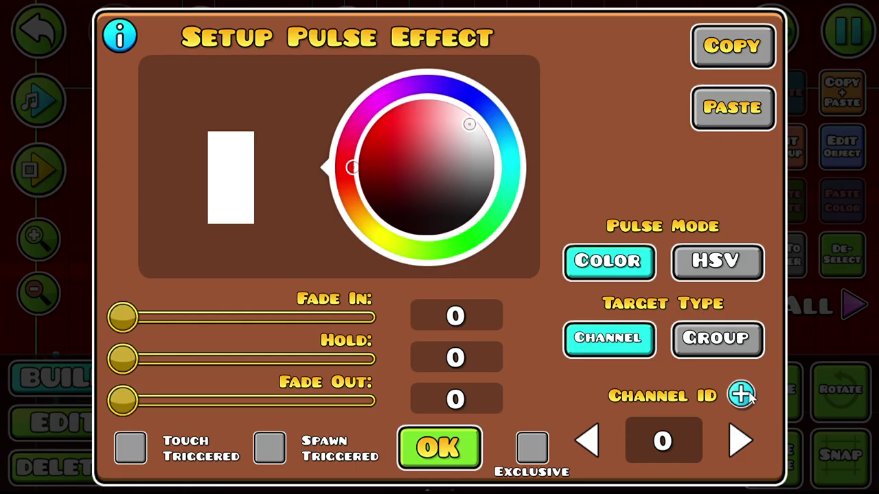
pyautogui.click(741, 395)
pyautogui.click(273, 230)
pyautogui.click(441, 385)
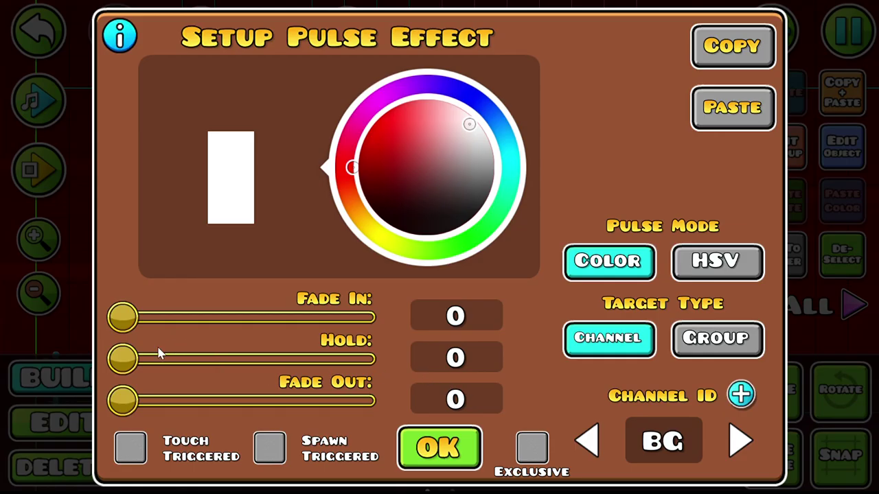
pyautogui.moveTo(128, 357); pyautogui.dragTo(371, 358)
pyautogui.click(448, 450)
# - Set the upper BG pulse trigger's colour to a muted dark red, nudge it slightly right, and playtest the level
pyautogui.click(833, 157)
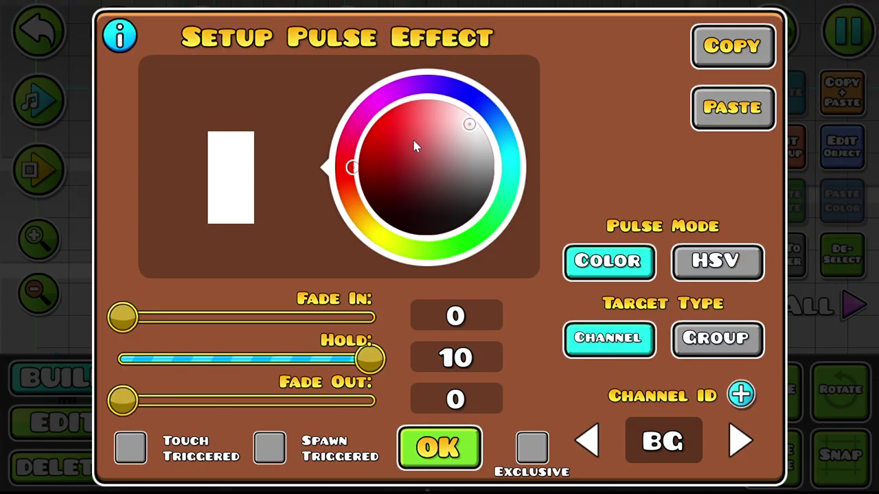
pyautogui.click(405, 151)
pyautogui.click(447, 450)
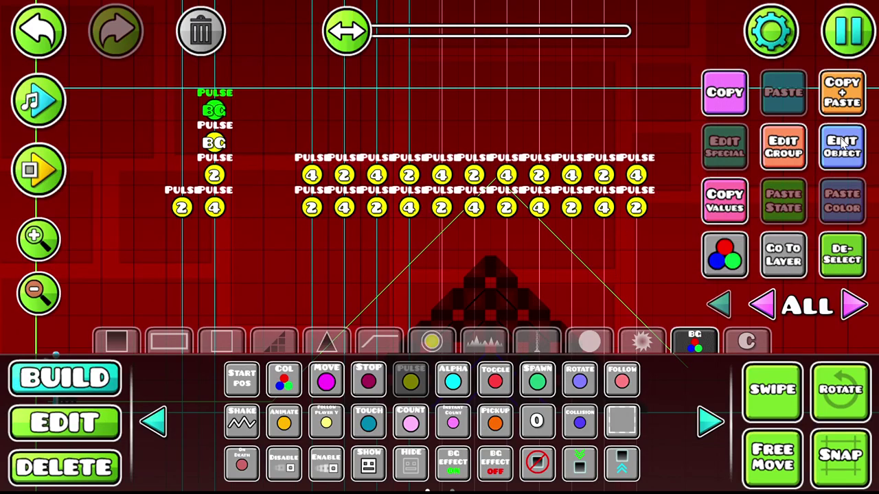
pyautogui.hotkey('shift', 'd')
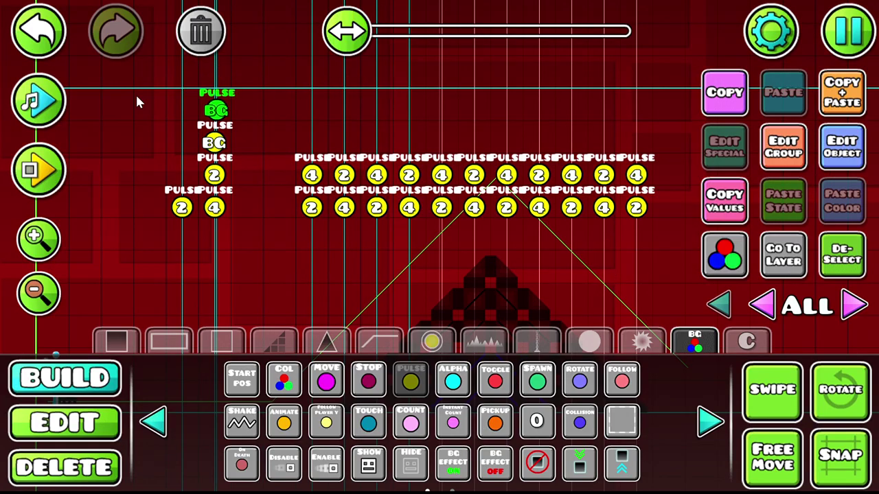
pyautogui.click(54, 165)
pyautogui.click(286, 179)
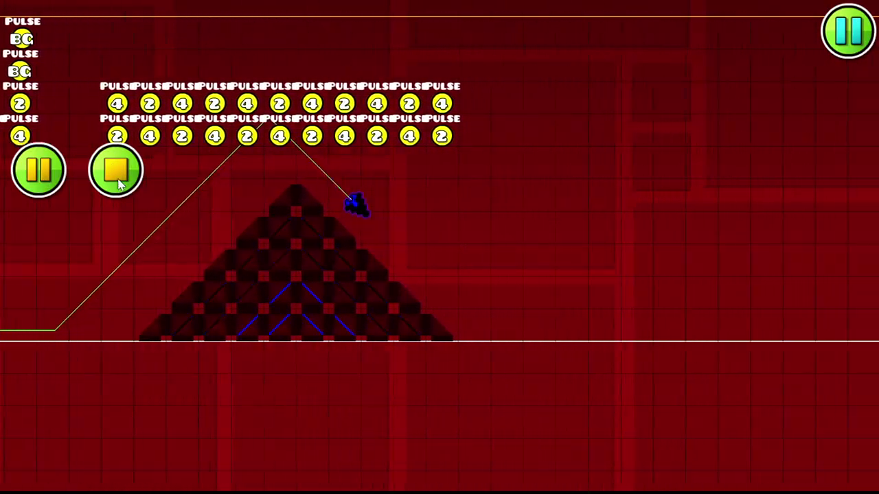
pyautogui.click(119, 181)
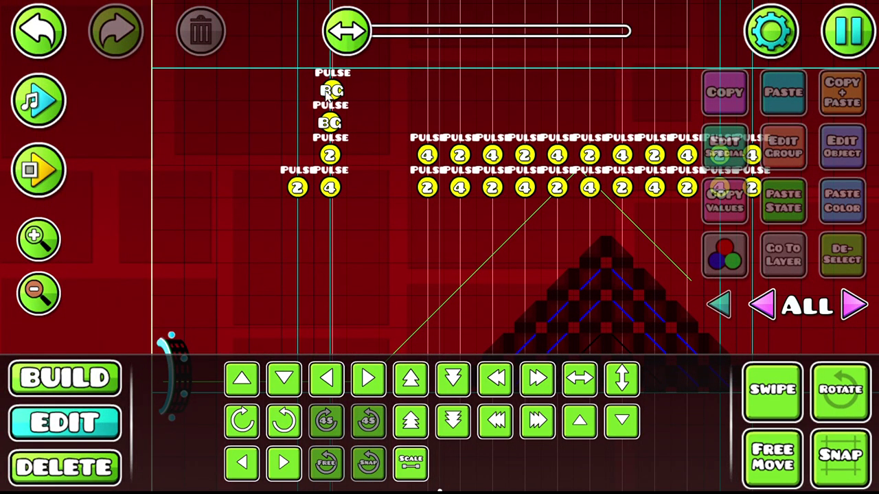
# - Change the upper BG pulse trigger's colour to black and deselect the trigger
pyautogui.click(331, 90)
pyautogui.click(846, 151)
pyautogui.moveTo(367, 197); pyautogui.dragTo(430, 317)
pyautogui.click(447, 451)
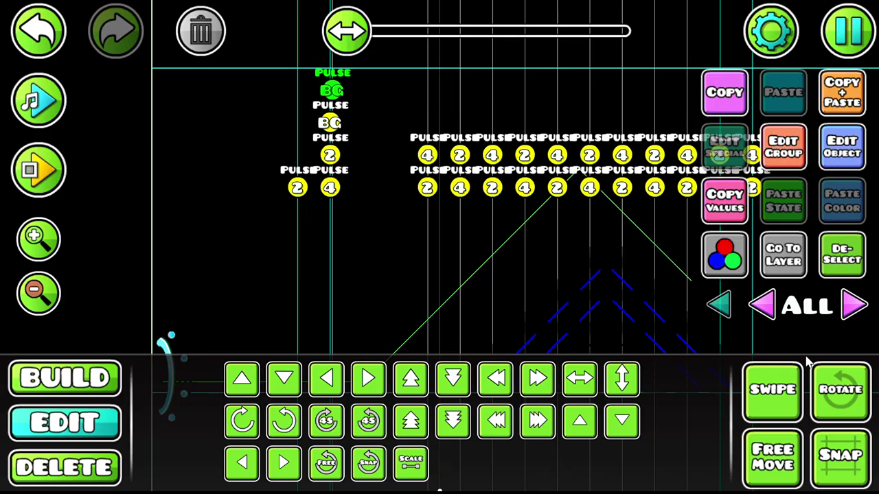
pyautogui.click(772, 389)
pyautogui.click(855, 242)
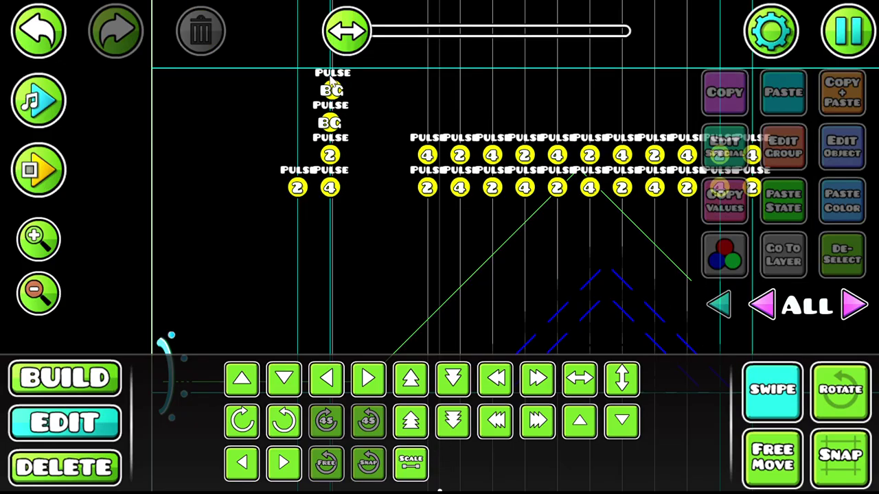
# - Move the separate cluster of BG and group pulse triggers two grid cells right to join the trigger rows, and deselect it
pyautogui.moveTo(257, 70); pyautogui.dragTo(415, 215)
pyautogui.press('d')
pyautogui.press('d')
pyautogui.click(848, 252)
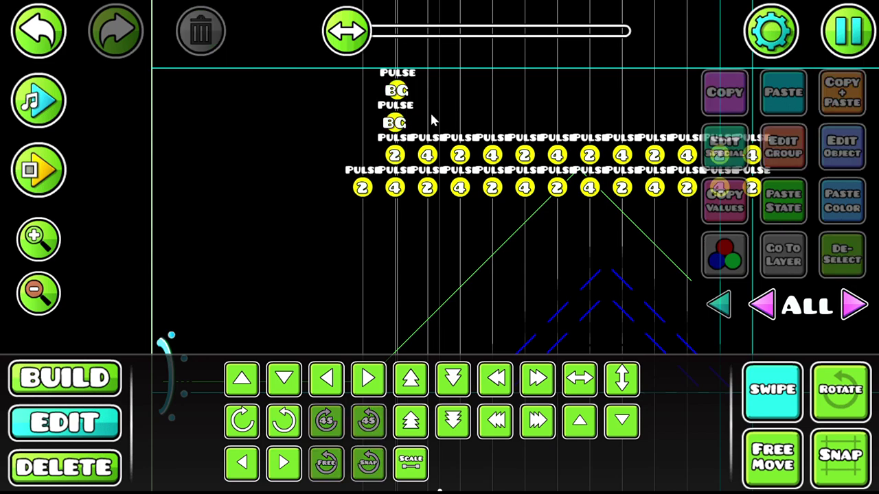
# - Move the two stacked BG pulse triggers one cell left and duplicate them twice toward the right
pyautogui.moveTo(385, 81); pyautogui.dragTo(408, 119)
pyautogui.press('a')
pyautogui.click(847, 102)
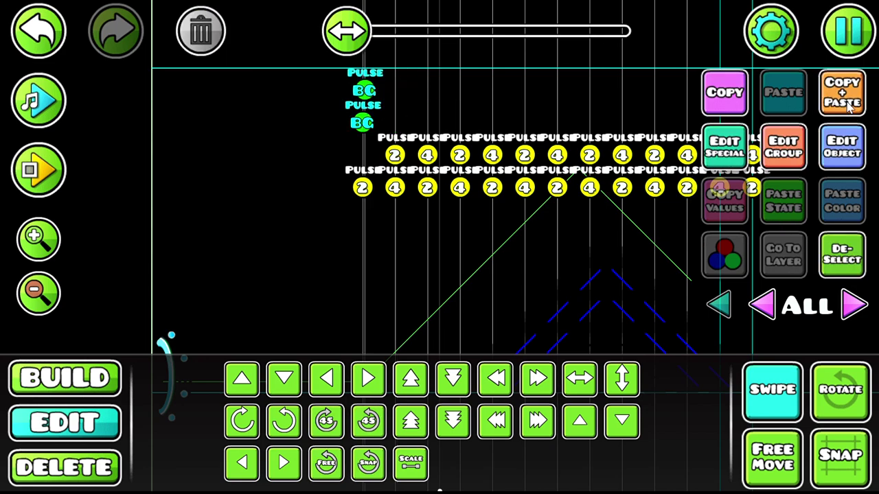
pyautogui.press('d')
pyautogui.click(847, 102)
pyautogui.press('d')
pyautogui.click(847, 102)
# - Duplicate the stacked BG pulse pair two more times to the right, making five columns
pyautogui.click(757, 378)
pyautogui.moveTo(632, 226); pyautogui.dragTo(459, 229)
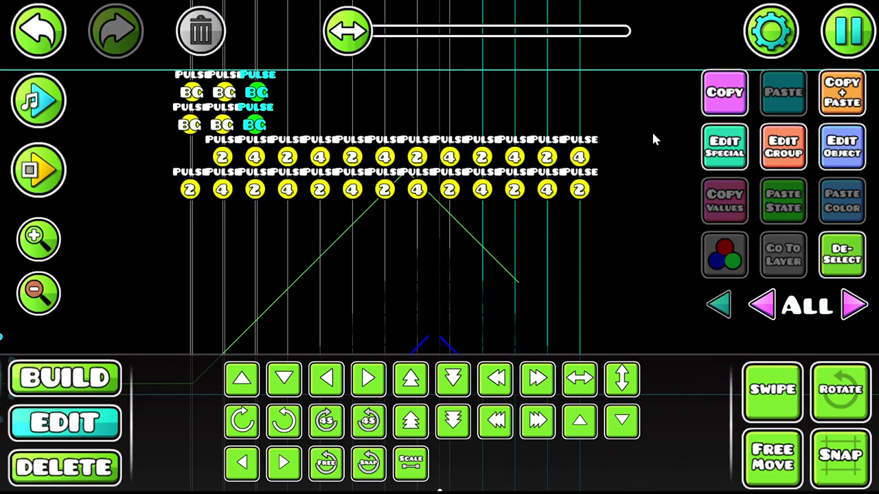
pyautogui.press('d')
pyautogui.click(851, 98)
pyautogui.press('d')
pyautogui.click(63, 420)
# - Duplicate the five columns of BG pulse triggers and shift the copies right
pyautogui.click(755, 398)
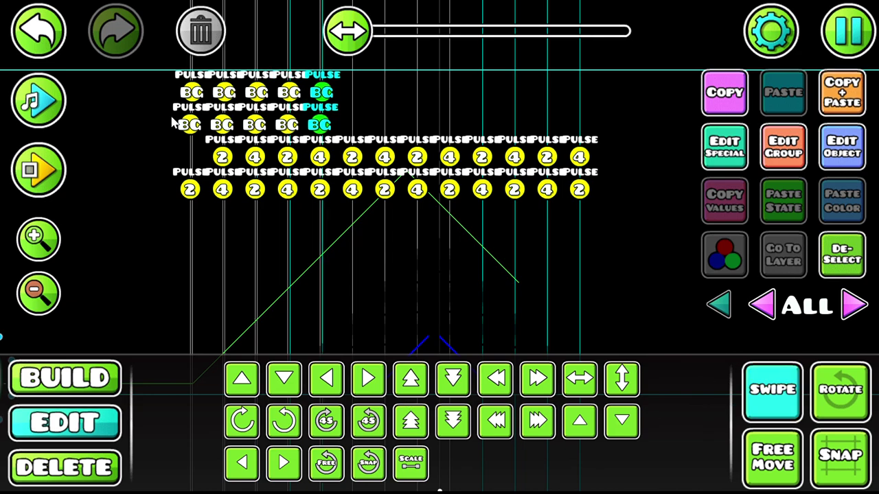
pyautogui.moveTo(161, 83); pyautogui.dragTo(304, 125)
pyautogui.click(835, 102)
pyautogui.press('d')
pyautogui.press('d')
pyautogui.press('d')
pyautogui.press('d')
pyautogui.press('d')
pyautogui.press('d')
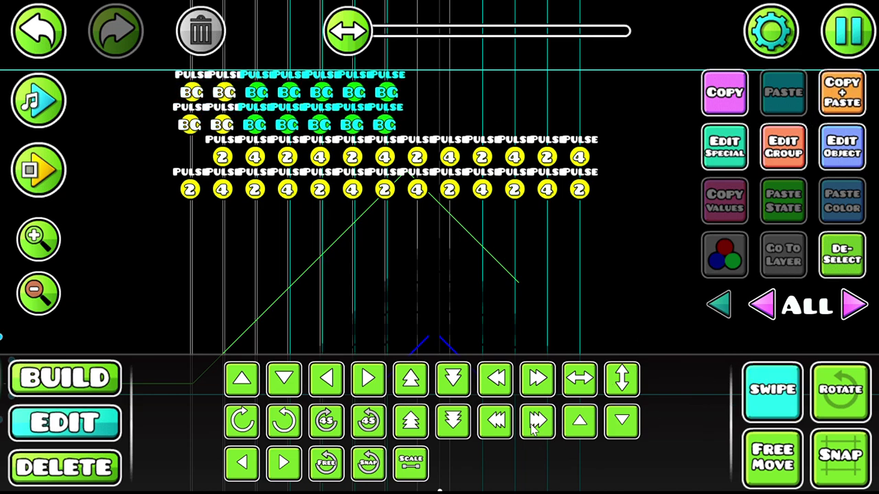
# - Position the five copied BG pulse columns directly to the right of the original five
pyautogui.press('a')
pyautogui.click(532, 425)
pyautogui.press('d')
pyautogui.press('d')
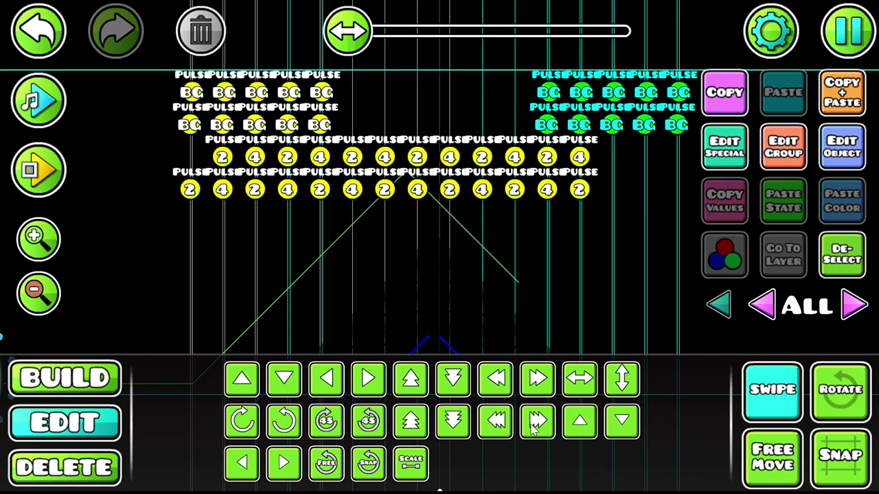
pyautogui.press('a')
pyautogui.press('a')
pyautogui.press('a')
pyautogui.press('a')
pyautogui.press('a')
pyautogui.hotkey('ctrl', 'z')
pyautogui.hotkey('ctrl', 'z')
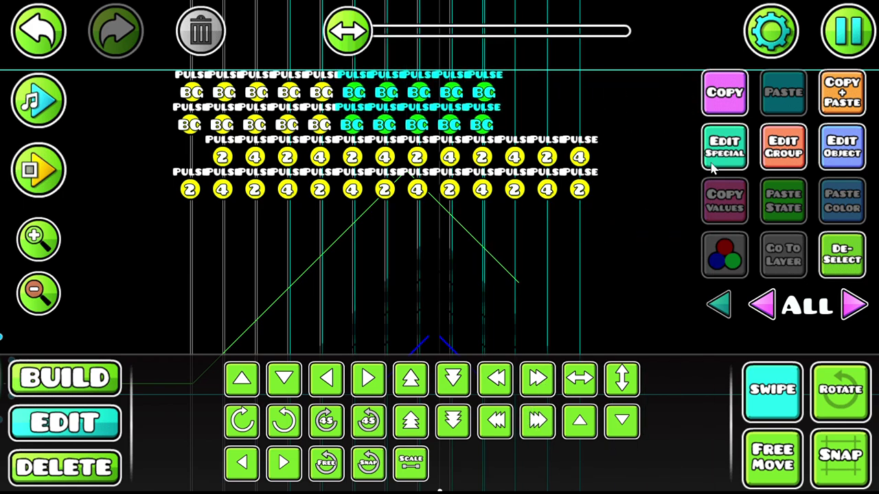
# - Add another five-column copy of the BG pulses and delete the two columns extending past the group pulse rows
pyautogui.click(537, 421)
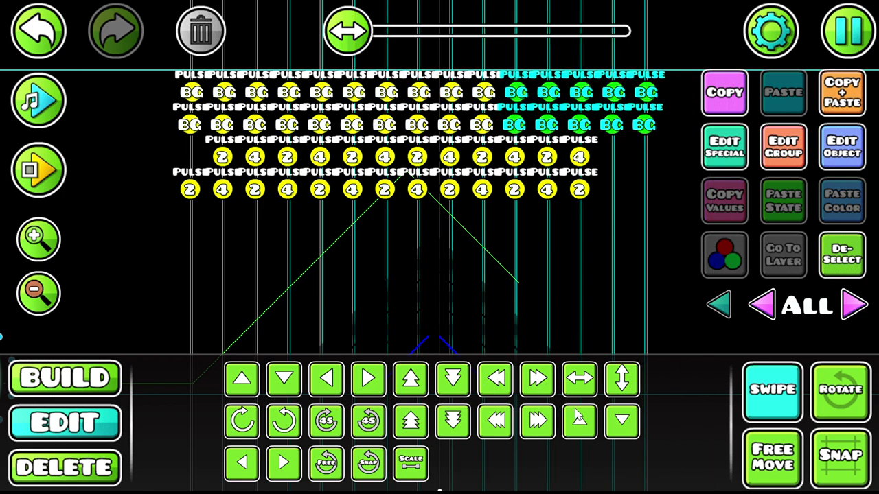
pyautogui.click(43, 481)
pyautogui.moveTo(611, 120); pyautogui.dragTo(642, 89)
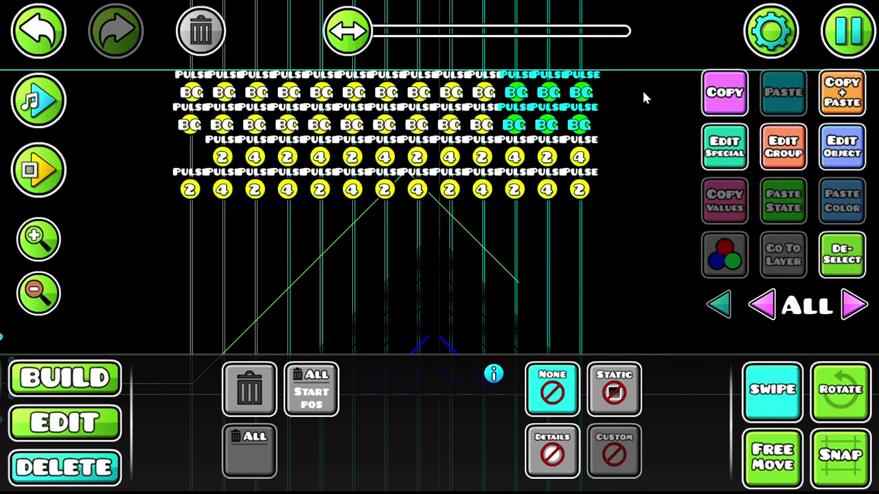
# - Playtest the level with the extended BG pulse rows
pyautogui.click(54, 177)
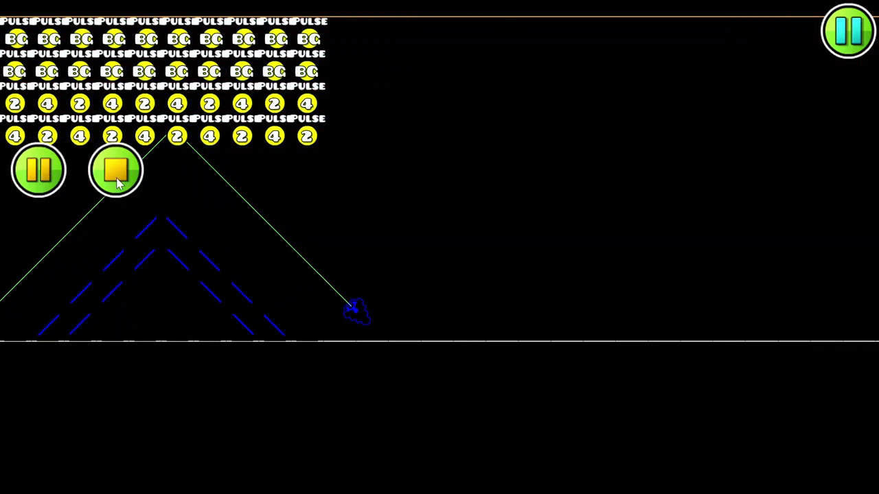
pyautogui.click(115, 172)
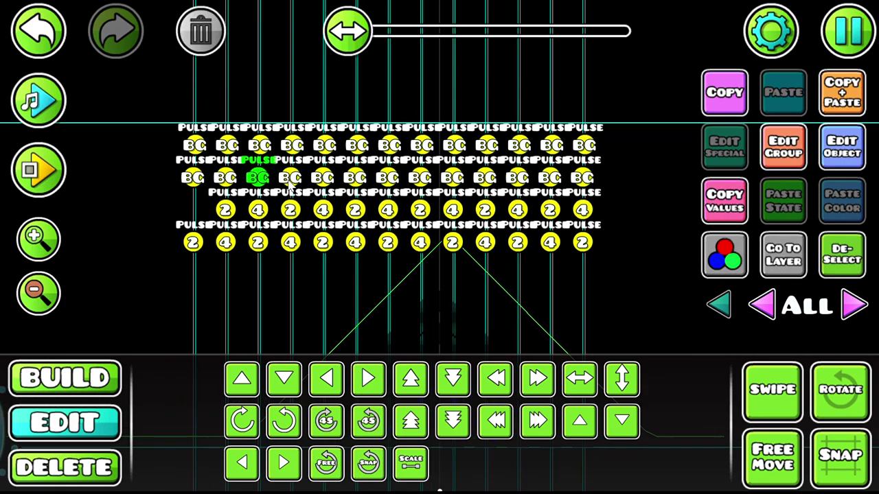
# - Nudge each upper-row BG pulse trigger slightly left, one at a time, to line it up with the trigger below
pyautogui.click(195, 143)
pyautogui.moveTo(335, 143); pyautogui.dragTo(360, 161)
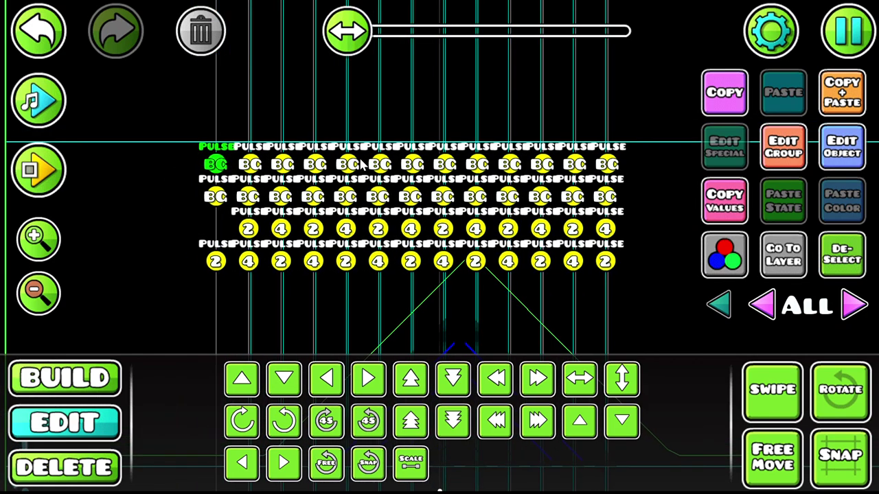
pyautogui.click(249, 164)
pyautogui.click(281, 164)
pyautogui.click(313, 164)
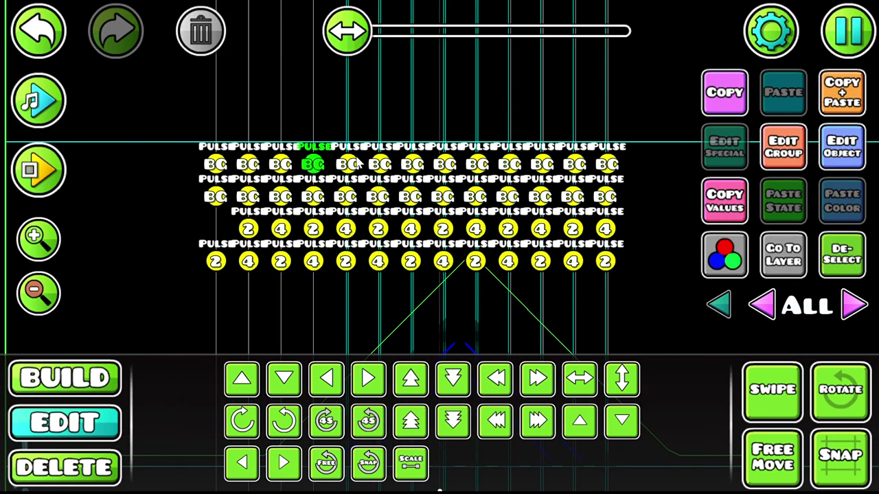
pyautogui.click(346, 163)
pyautogui.click(378, 163)
pyautogui.click(409, 163)
pyautogui.click(442, 163)
pyautogui.click(474, 163)
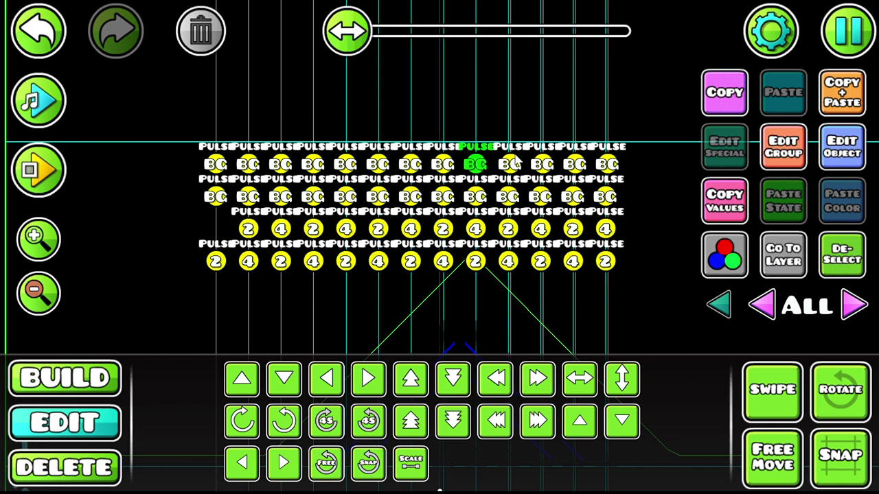
pyautogui.click(508, 163)
pyautogui.click(540, 163)
pyautogui.click(573, 163)
pyautogui.click(605, 164)
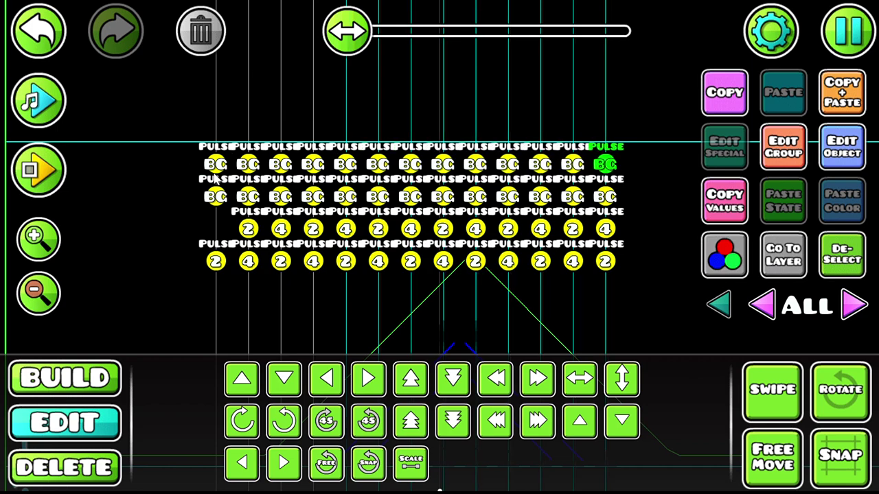
# - Move the first eight upper-row BG pulse triggers up one cell and right one cell
pyautogui.moveTo(206, 162); pyautogui.dragTo(326, 157)
pyautogui.click(345, 163)
pyautogui.press('w')
pyautogui.press('d')
pyautogui.click(377, 163)
pyautogui.press('w')
pyautogui.press('d')
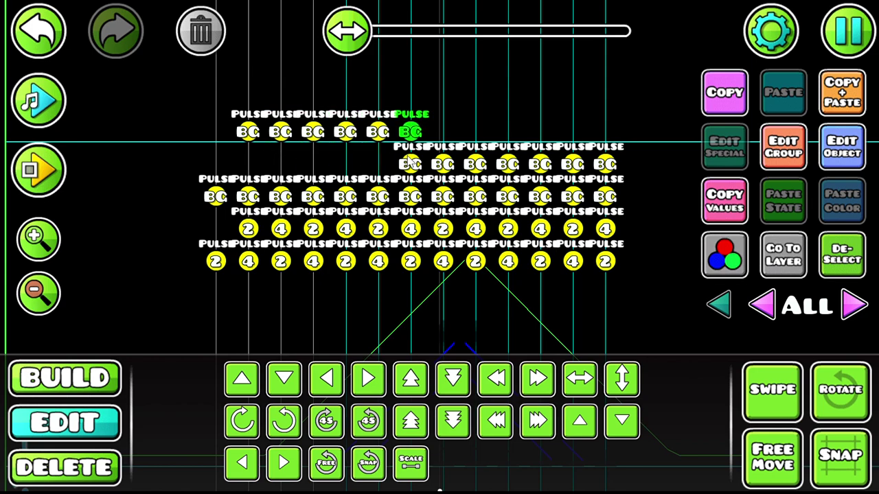
pyautogui.click(411, 163)
pyautogui.press('w')
pyautogui.press('d')
pyautogui.click(443, 163)
pyautogui.press('w')
pyautogui.press('d')
# - Shift the remaining upper BG pulse triggers up and right in line with the raised row
pyautogui.click(474, 163)
pyautogui.press('w')
pyautogui.click(507, 165)
pyautogui.press('d')
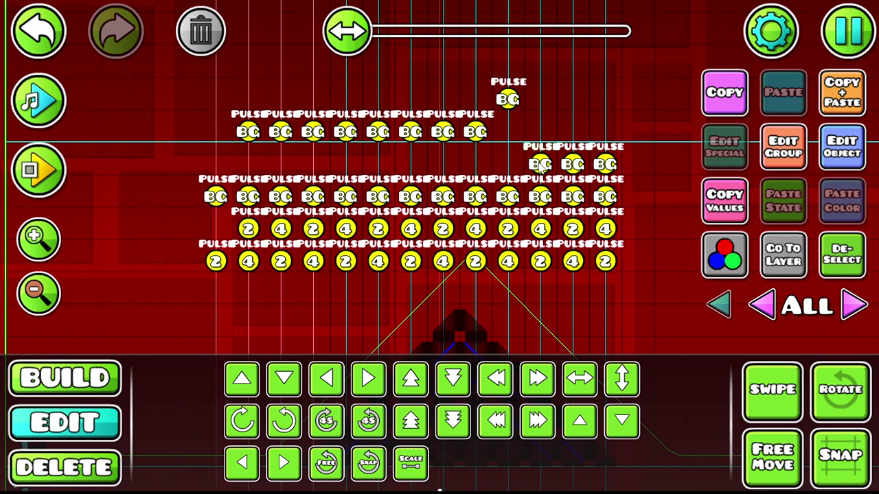
pyautogui.press('s')
pyautogui.click(503, 105)
pyautogui.press('s')
pyautogui.click(540, 156)
pyautogui.press('w')
pyautogui.press('d')
pyautogui.moveTo(572, 163); pyautogui.dragTo(611, 142)
pyautogui.click(756, 375)
pyautogui.press('a')
pyautogui.click(777, 382)
# - Playtest the level to check the alternating background pulses
pyautogui.click(43, 170)
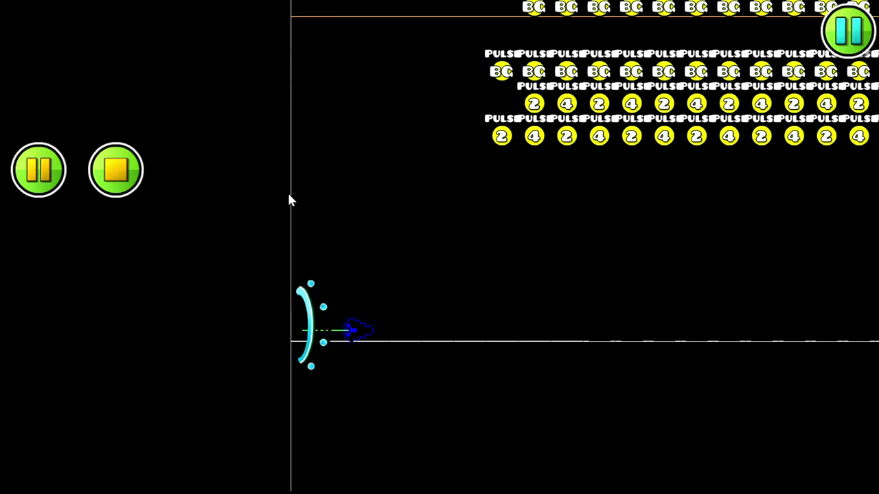
pyautogui.click(332, 217)
pyautogui.click(110, 173)
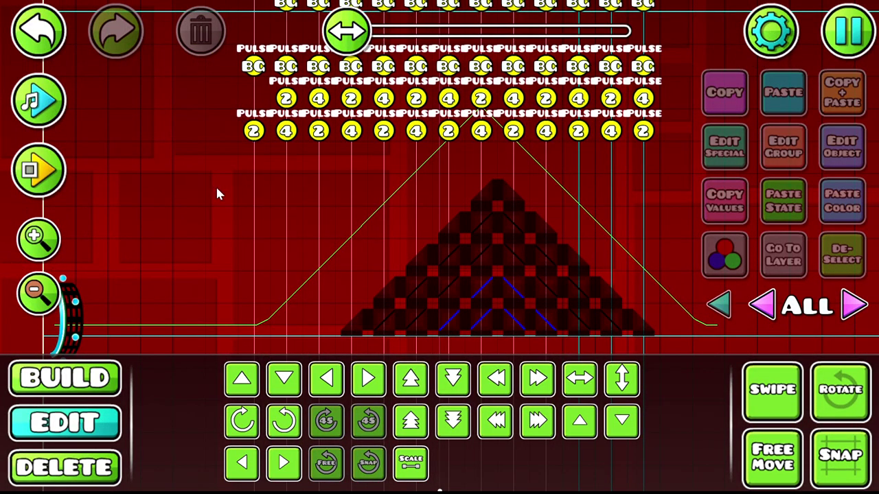
pyautogui.moveTo(217, 189); pyautogui.dragTo(135, 226)
pyautogui.moveTo(347, 191)
pyautogui.mouseDown()
pyautogui.moveTo(364, 173)
pyautogui.moveTo(244, 93)
pyautogui.moveTo(227, 179)
pyautogui.moveTo(394, 146)
pyautogui.moveTo(408, 169)
pyautogui.moveTo(337, 202)
pyautogui.mouseUp()
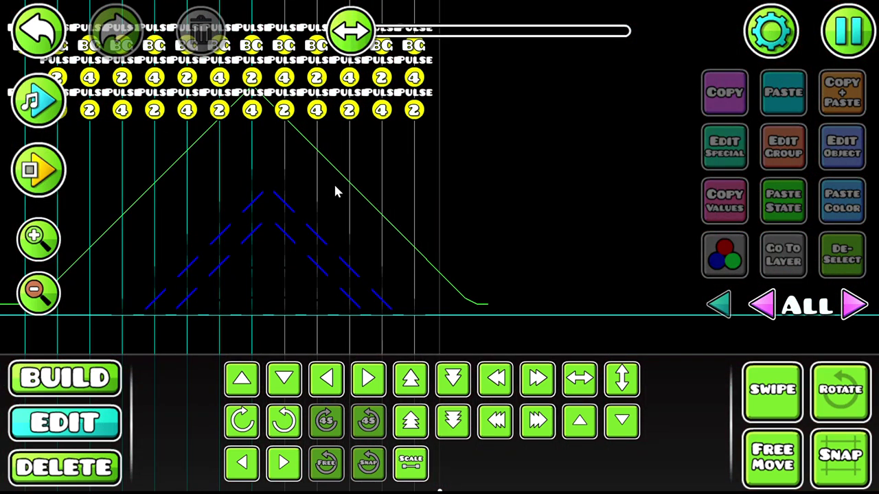
pyautogui.moveTo(563, 180); pyautogui.dragTo(408, 334)
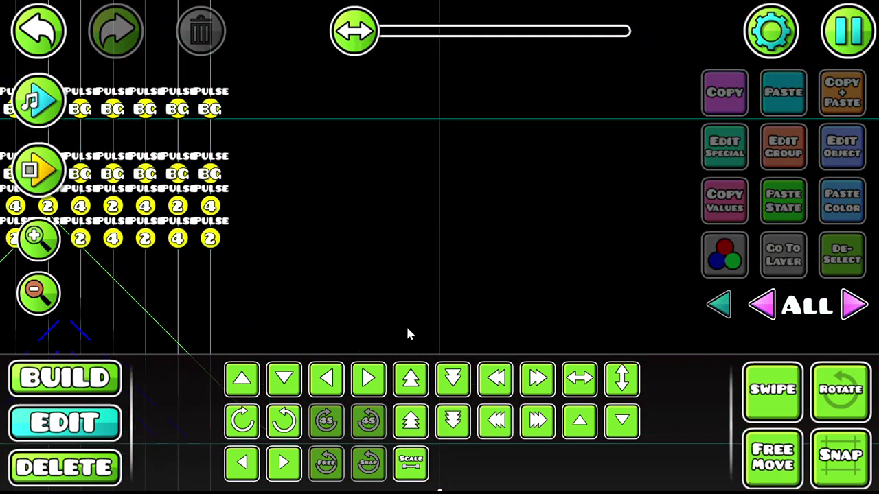